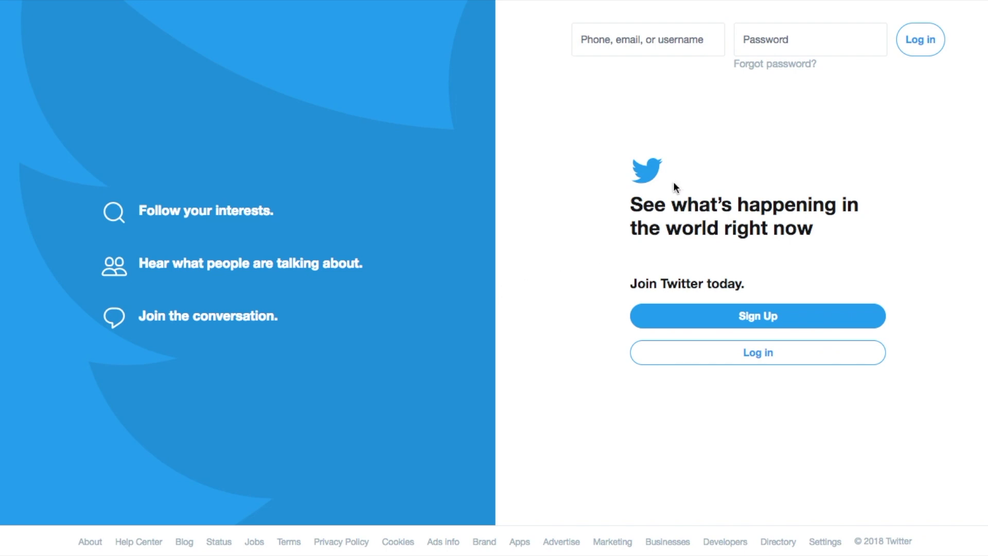
Open the Sign Up form from the landing page to start a new account
{"action": "left_click", "coordinate": [775, 317]}
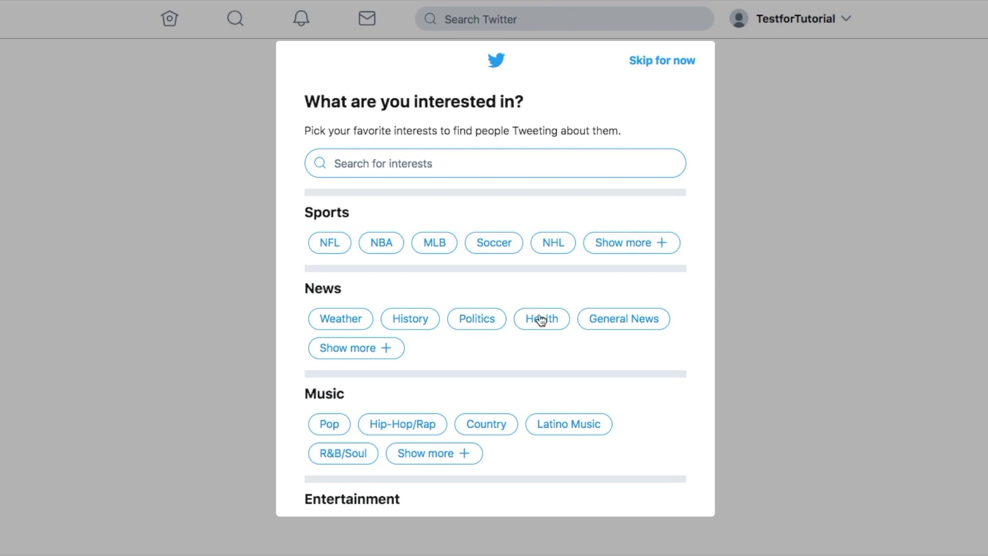
Scroll the interest picker down to the Lifestyle and Arts & Culture groups
{"action": "scroll", "coordinate": [541, 320], "scroll_direction": "down", "scroll_amount": 1}
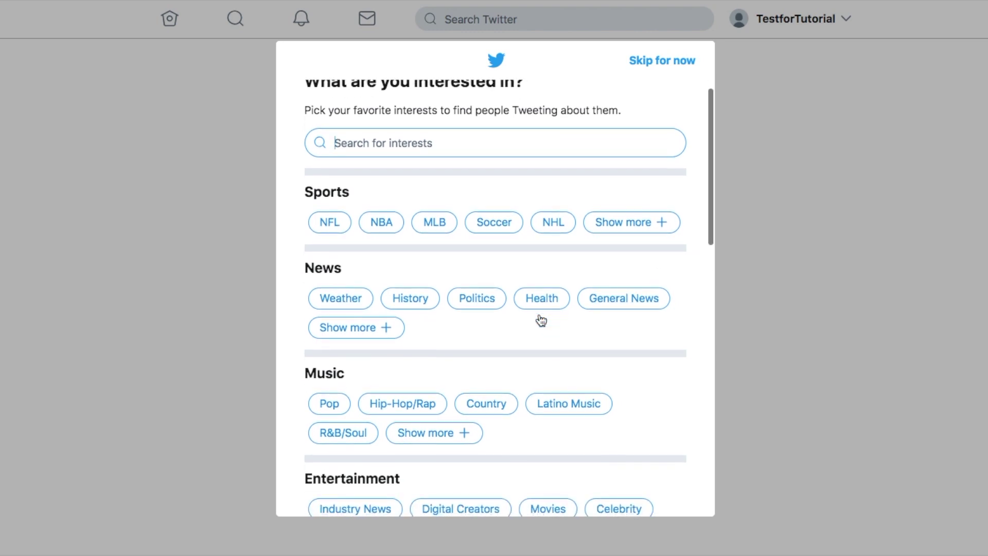
{"action": "scroll", "coordinate": [541, 320], "scroll_direction": "down", "scroll_amount": 1}
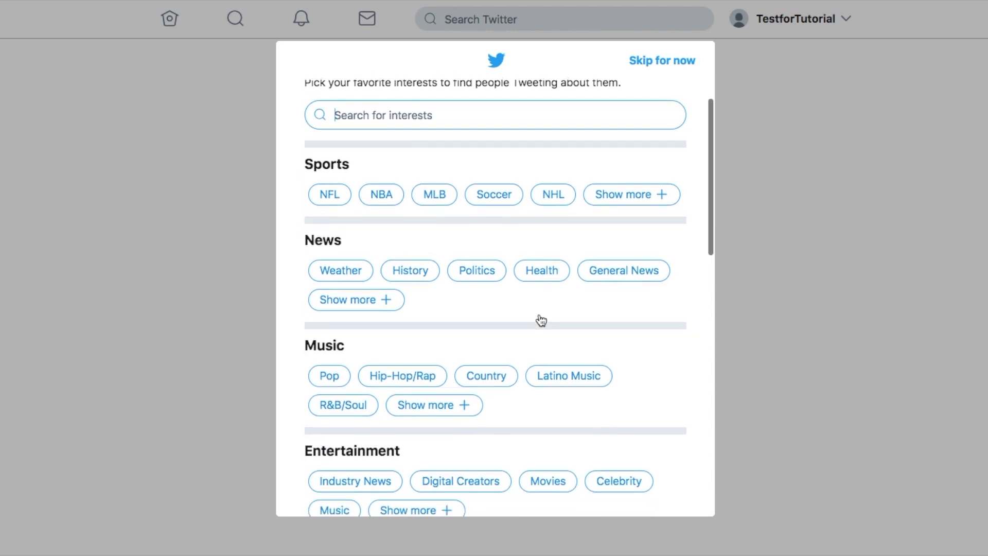
{"action": "scroll", "coordinate": [538, 319], "scroll_direction": "down", "scroll_amount": 2}
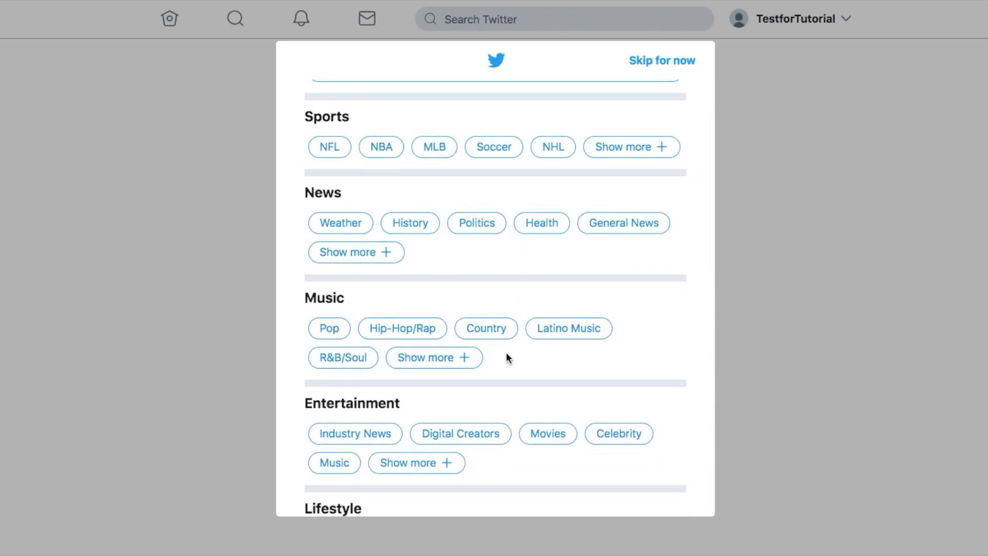
{"action": "scroll", "coordinate": [506, 358], "scroll_direction": "down", "scroll_amount": 10}
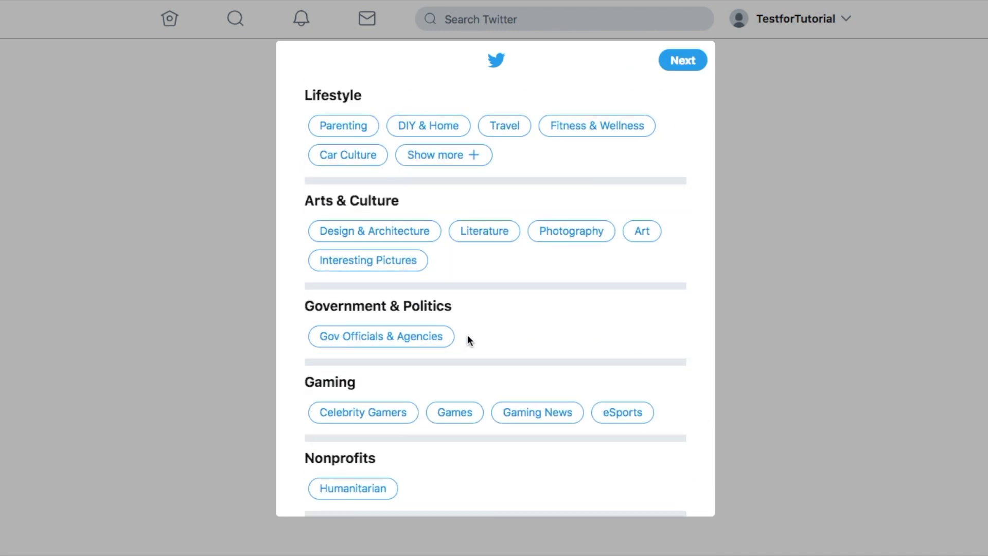
Add Art as an interest and search interests for 'ed' to add #education
{"action": "left_click", "coordinate": [641, 231]}
{"action": "scroll", "coordinate": [389, 175], "scroll_direction": "up", "scroll_amount": 15}
{"action": "type", "text": "ed"}
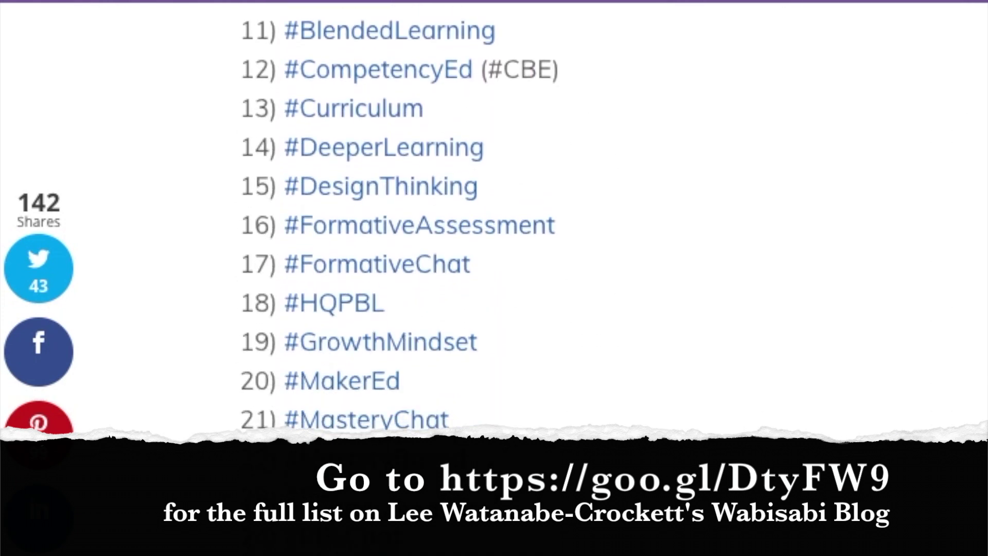
{"action": "scroll", "coordinate": [399, 216], "scroll_direction": "down", "scroll_amount": 6}
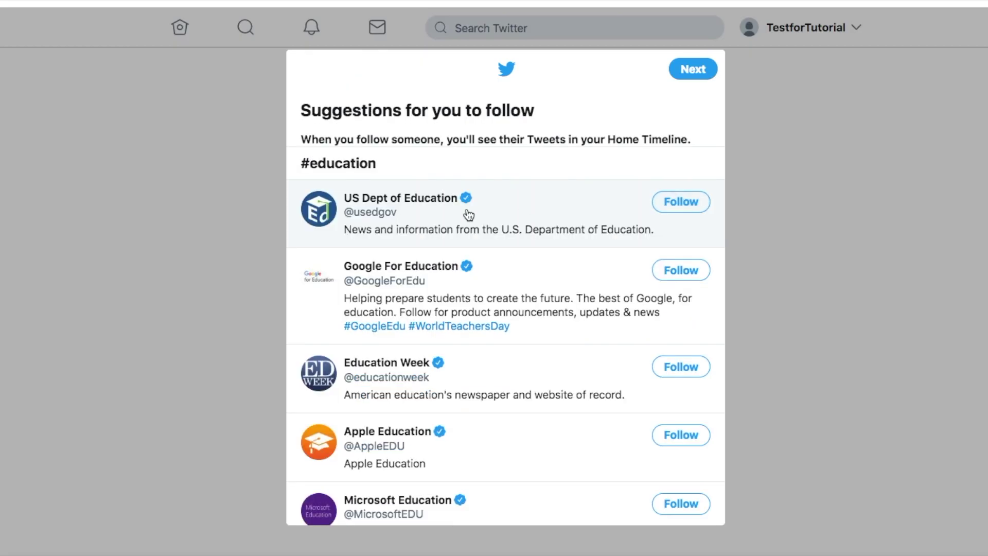
Follow US Dept of Education, Google, Education Week, Apple and Microsoft Education, then confirm 'Follow 10'
{"action": "scroll", "coordinate": [467, 213], "scroll_direction": "down", "scroll_amount": 1}
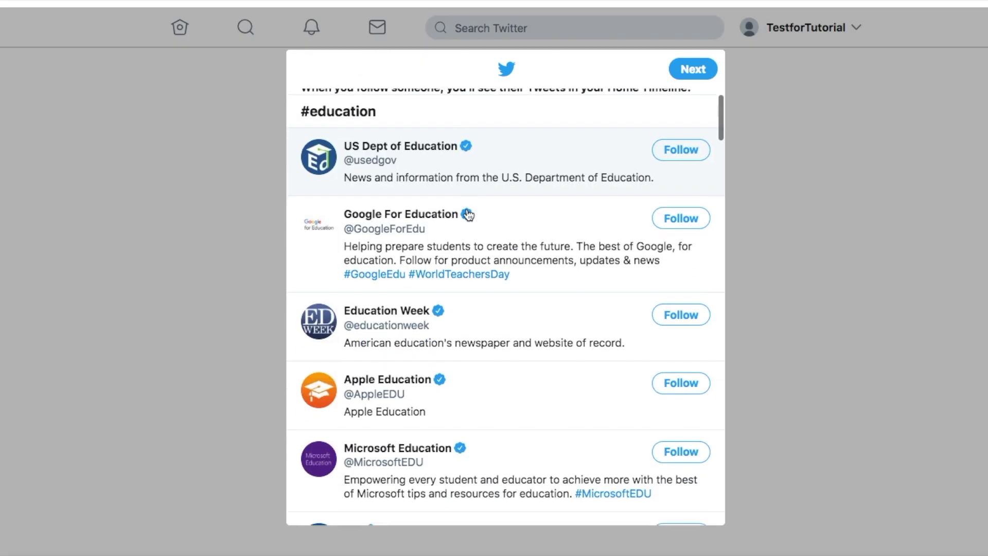
{"action": "mouse_move", "coordinate": [401, 147]}
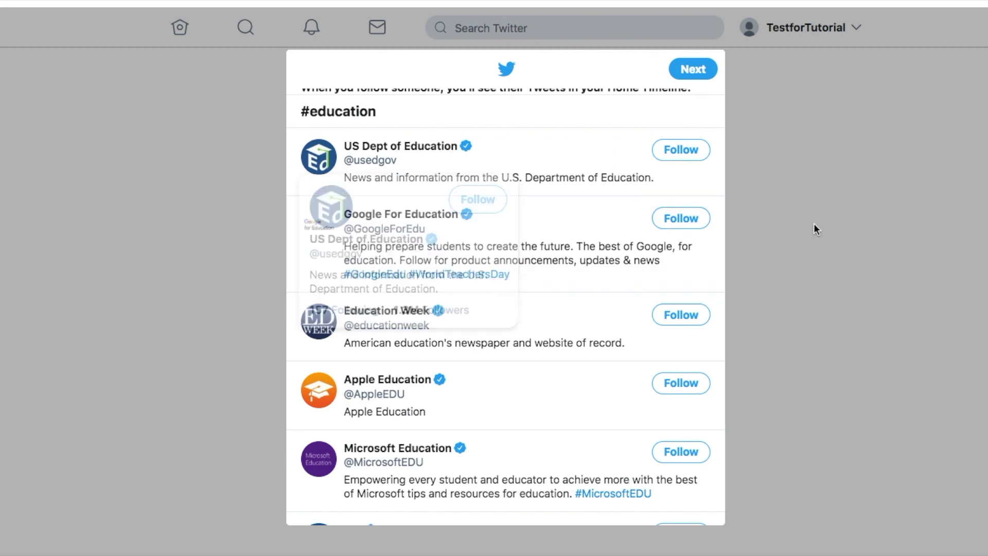
{"action": "scroll", "coordinate": [438, 193], "scroll_direction": "down", "scroll_amount": 3}
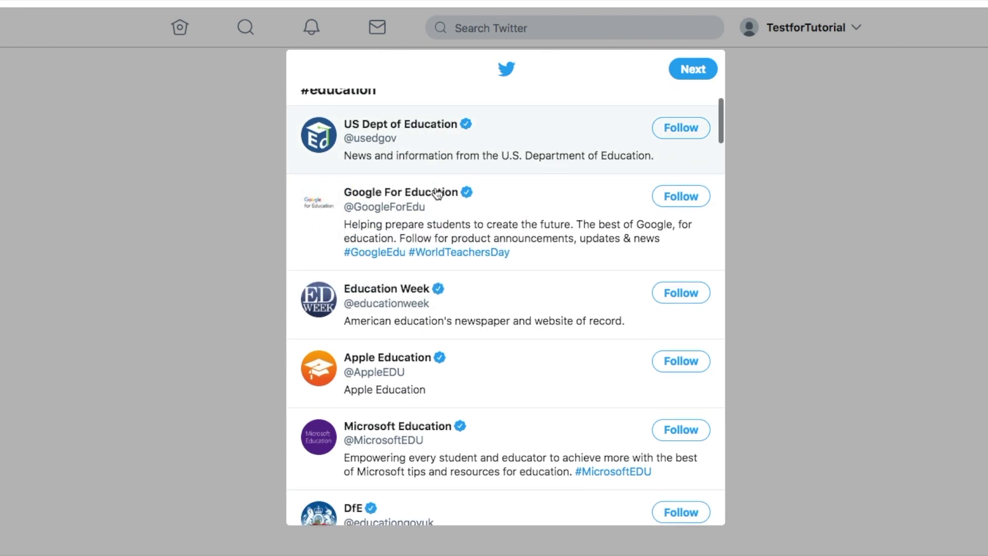
{"action": "mouse_move", "coordinate": [434, 184]}
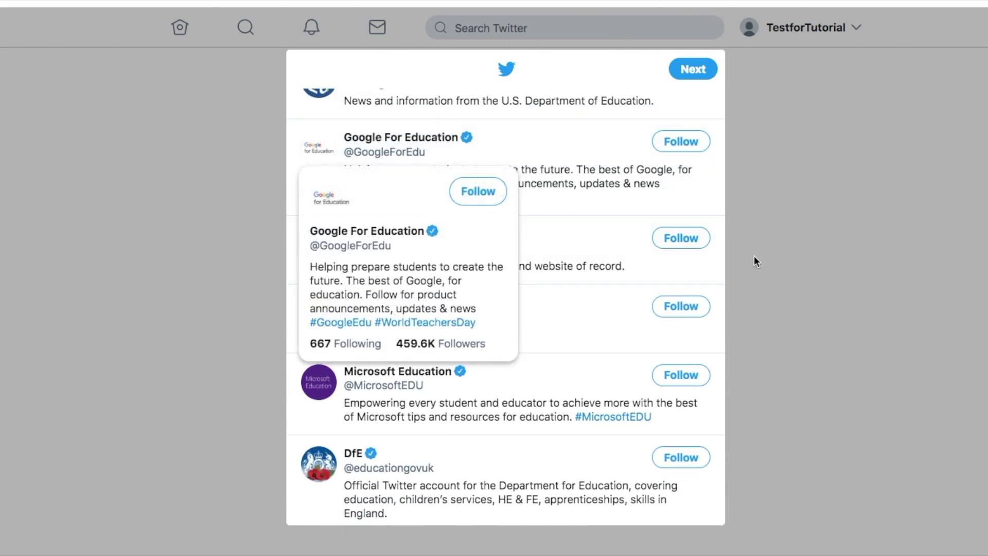
{"action": "scroll", "coordinate": [567, 254], "scroll_direction": "up", "scroll_amount": 5}
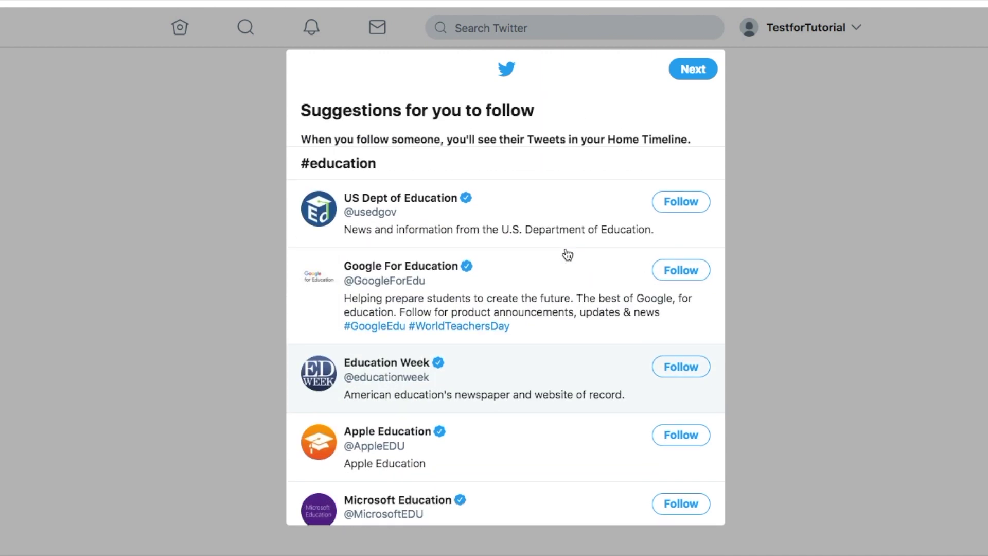
{"action": "left_click", "coordinate": [681, 201]}
{"action": "left_click", "coordinate": [680, 269]}
{"action": "scroll", "coordinate": [690, 273], "scroll_direction": "down", "scroll_amount": 3}
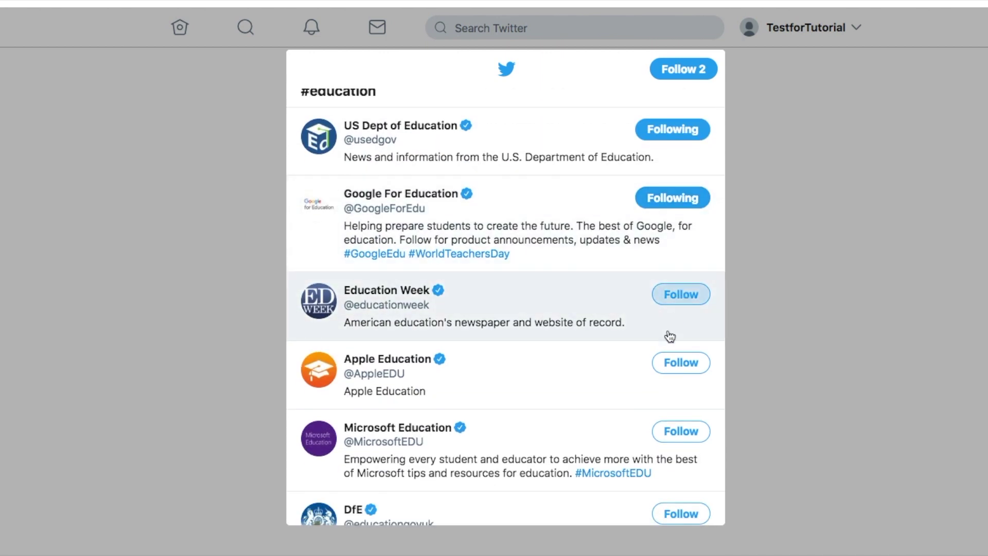
{"action": "left_click", "coordinate": [688, 295]}
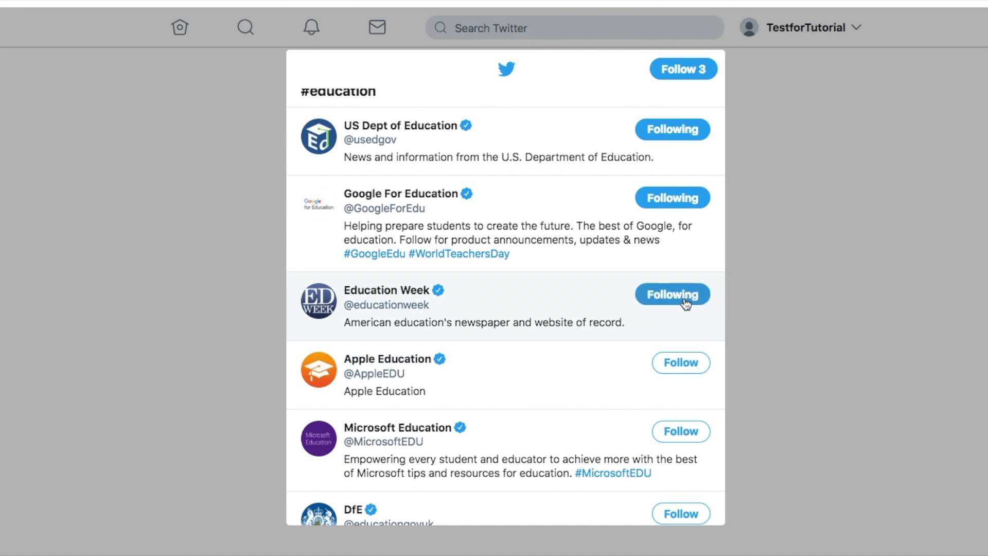
{"action": "left_click", "coordinate": [678, 374]}
{"action": "left_click", "coordinate": [676, 434]}
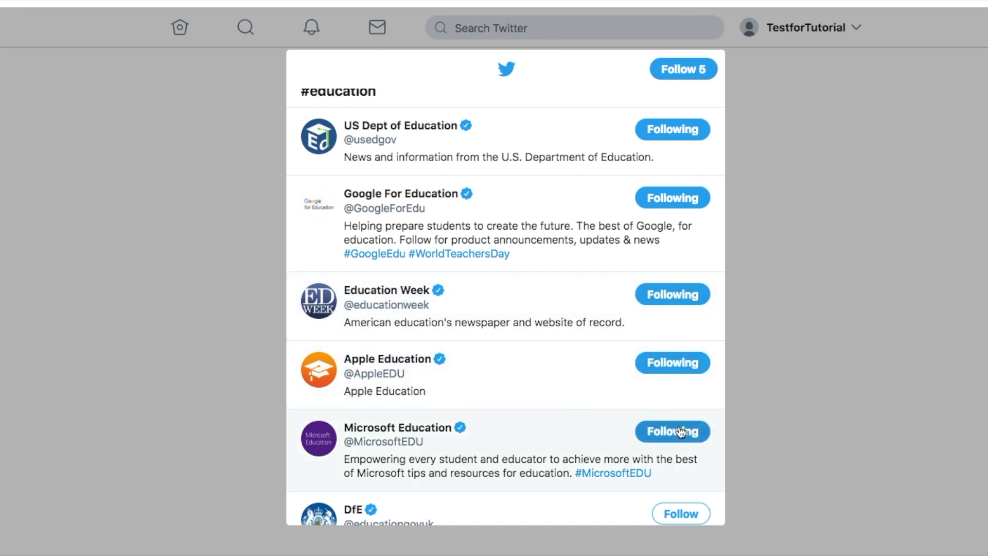
{"action": "scroll", "coordinate": [678, 433], "scroll_direction": "down", "scroll_amount": 3}
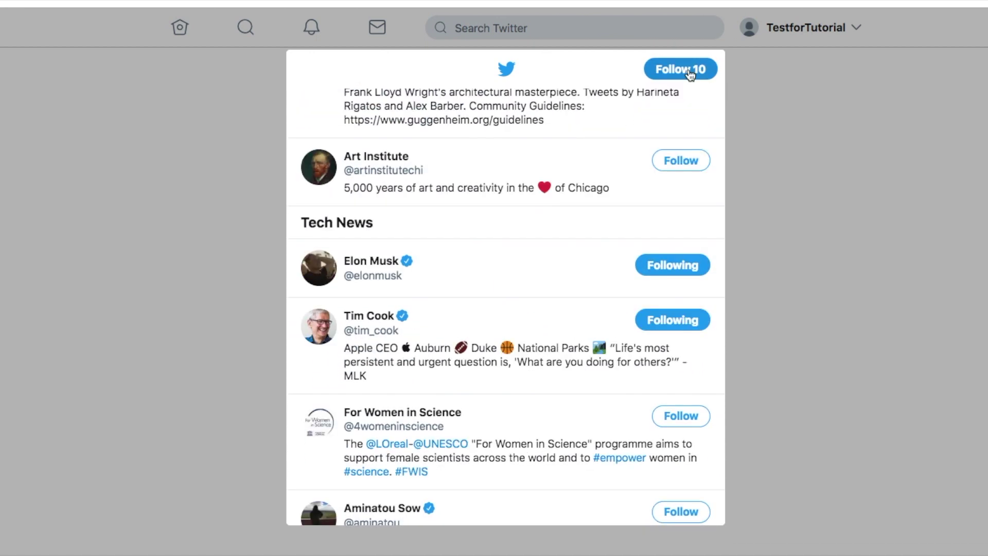
{"action": "left_click", "coordinate": [690, 72]}
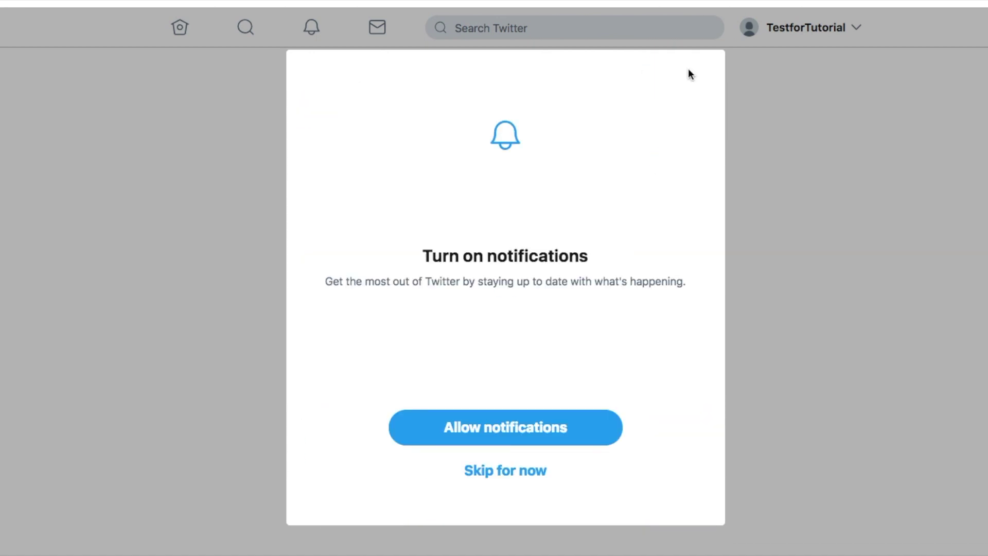
Skip notifications to reach the Home timeline, then follow the third suggested account
{"action": "left_click", "coordinate": [544, 426]}
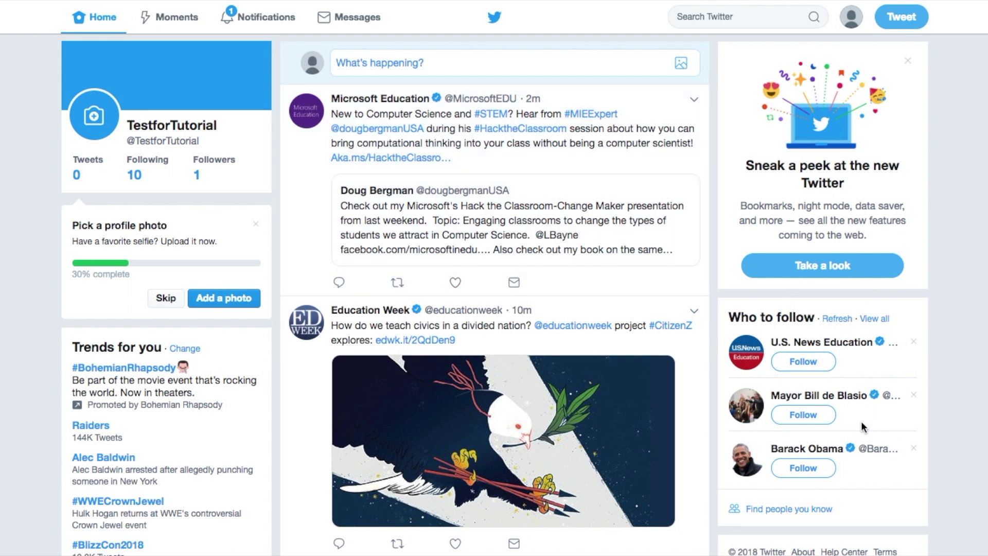
{"action": "left_click", "coordinate": [809, 471]}
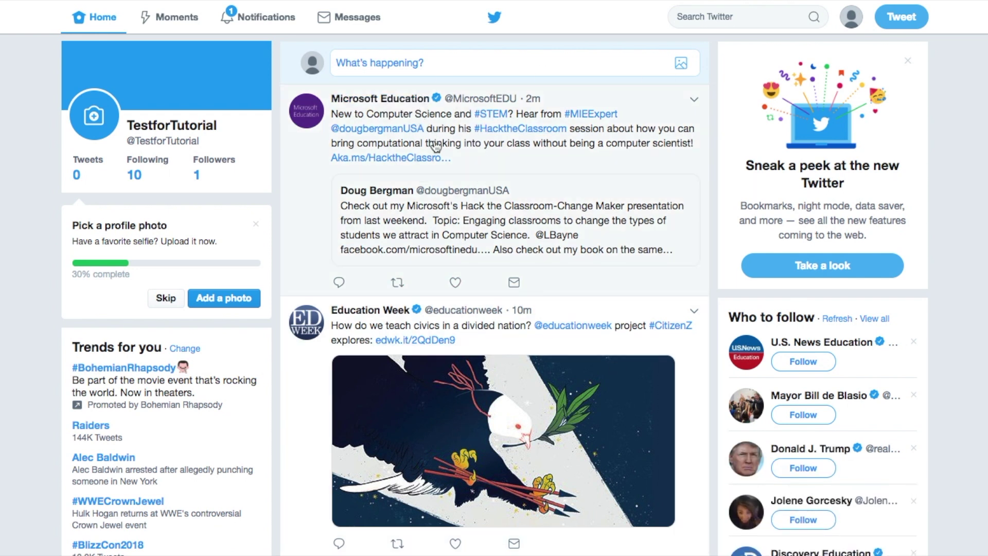
Like the classroom selfie tweet further down the Home timeline
{"action": "scroll", "coordinate": [414, 392], "scroll_direction": "down", "scroll_amount": 5}
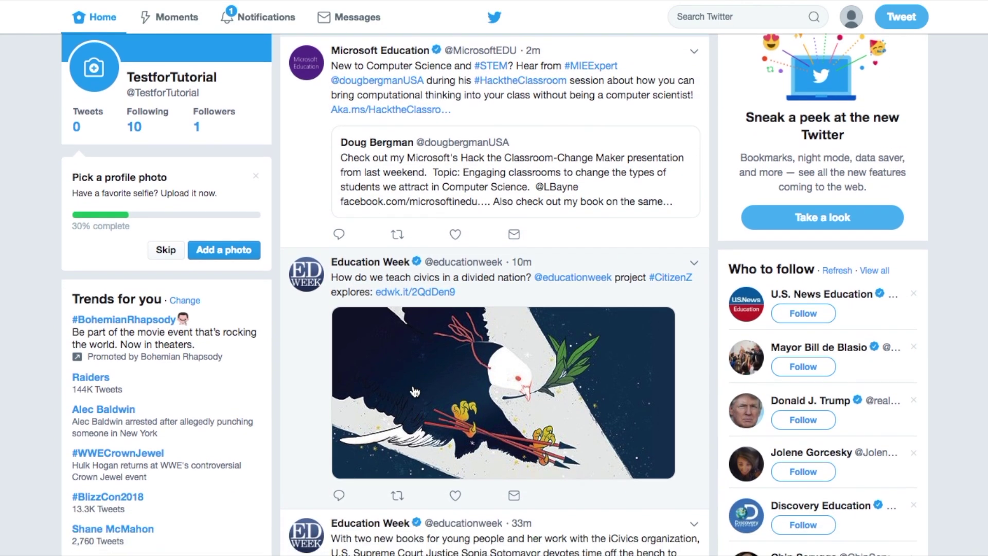
{"action": "scroll", "coordinate": [414, 392], "scroll_direction": "down", "scroll_amount": 10}
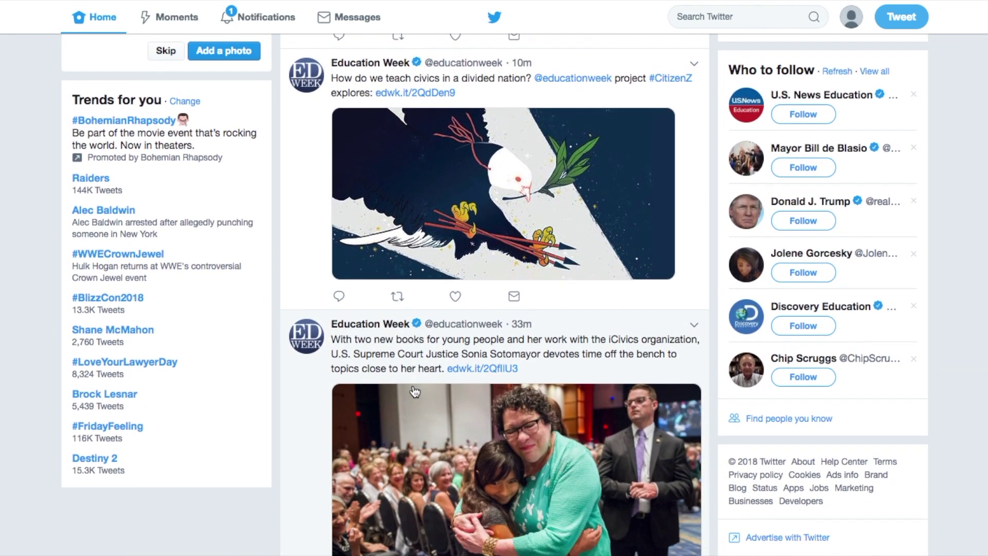
{"action": "scroll", "coordinate": [414, 392], "scroll_direction": "down", "scroll_amount": 10}
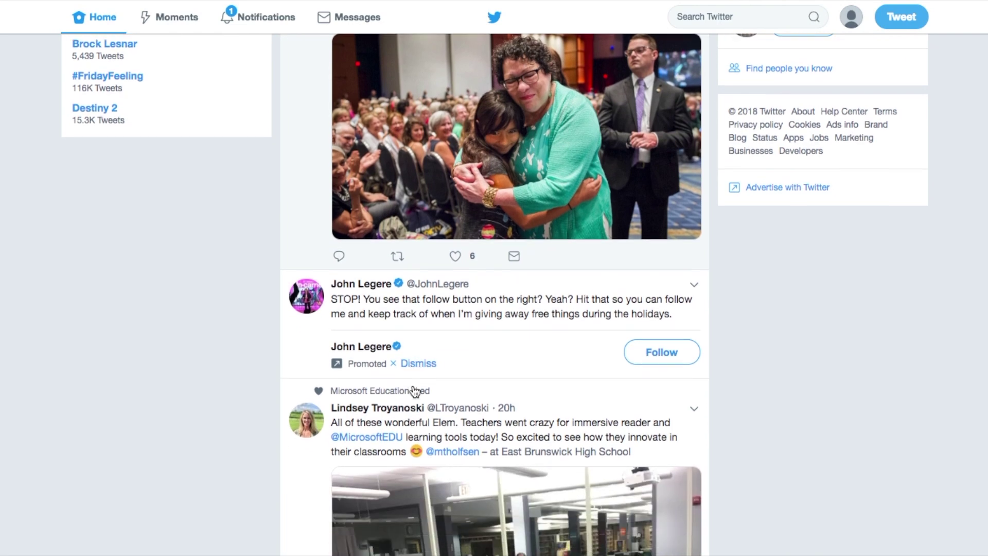
{"action": "scroll", "coordinate": [414, 392], "scroll_direction": "down", "scroll_amount": 9}
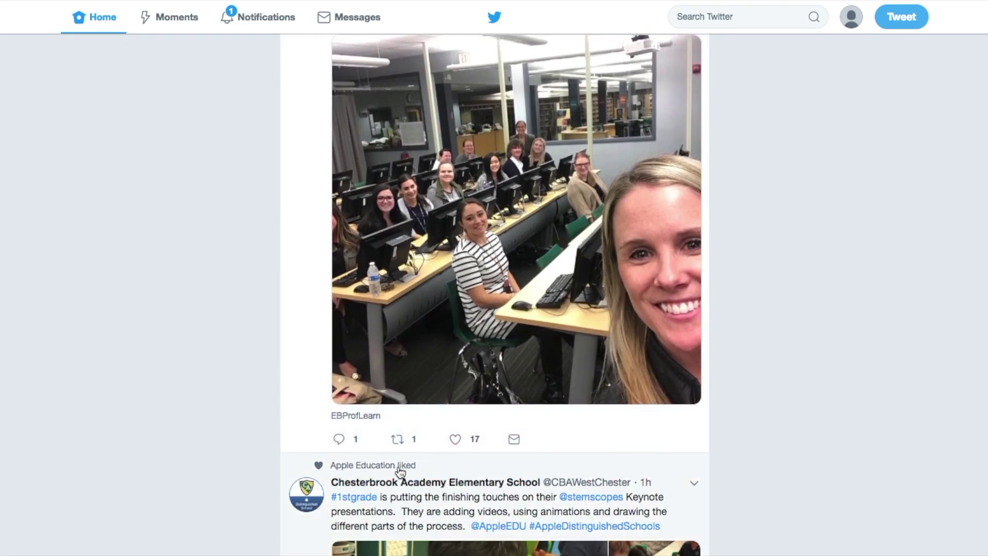
{"action": "left_click", "coordinate": [455, 441]}
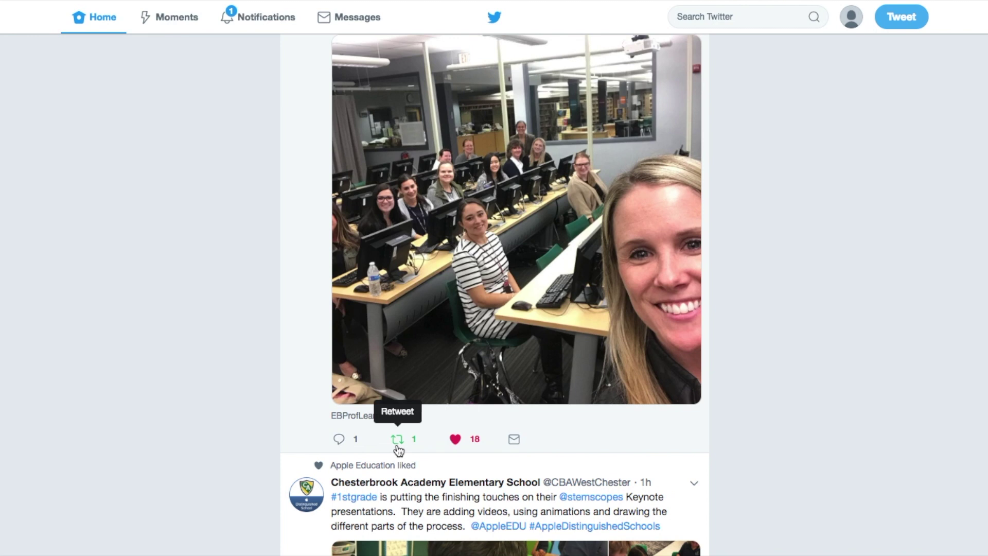
{"action": "scroll", "coordinate": [513, 155], "scroll_direction": "up", "scroll_amount": 2}
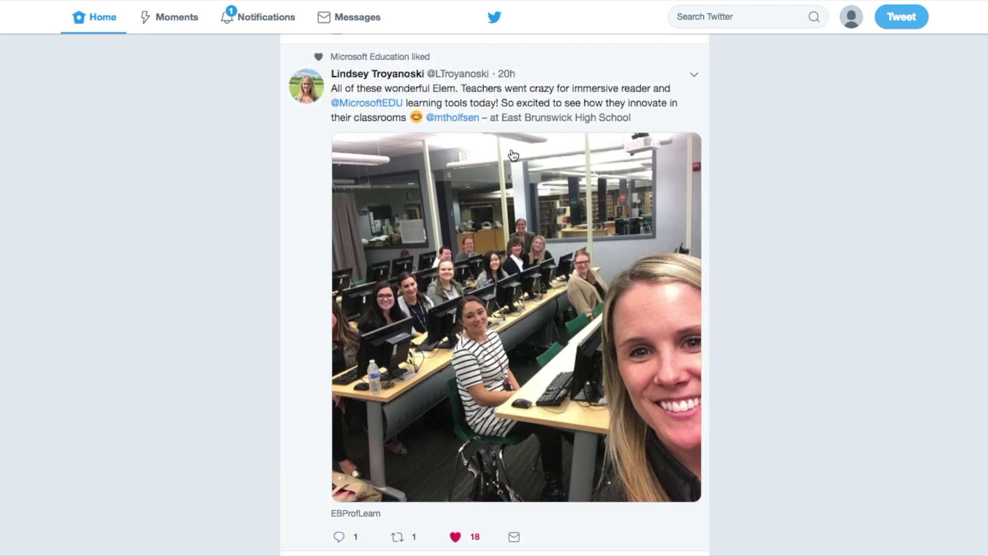
{"action": "scroll", "coordinate": [528, 419], "scroll_direction": "down", "scroll_amount": 2}
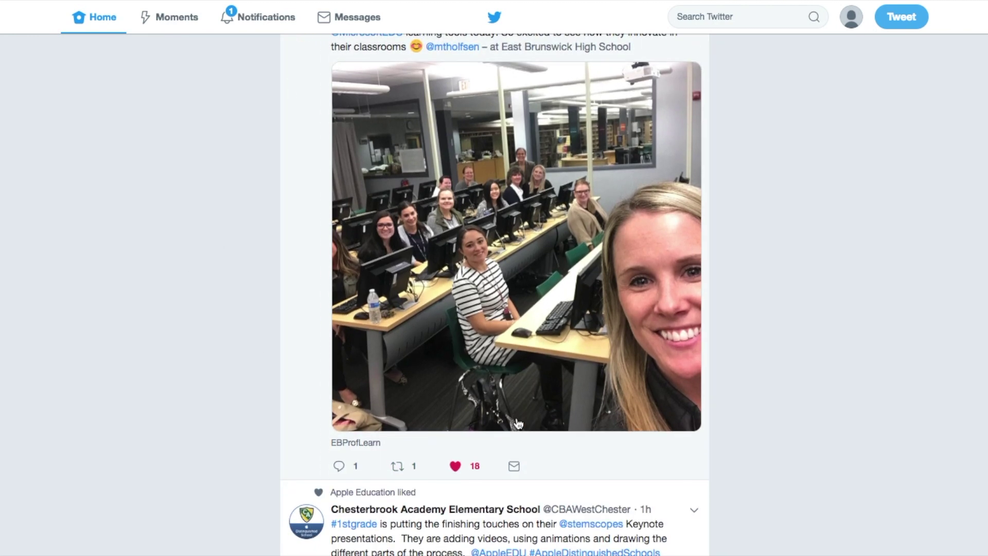
Retweet the classroom selfie tweet with the comment 'Great job!'
{"action": "left_click", "coordinate": [398, 466]}
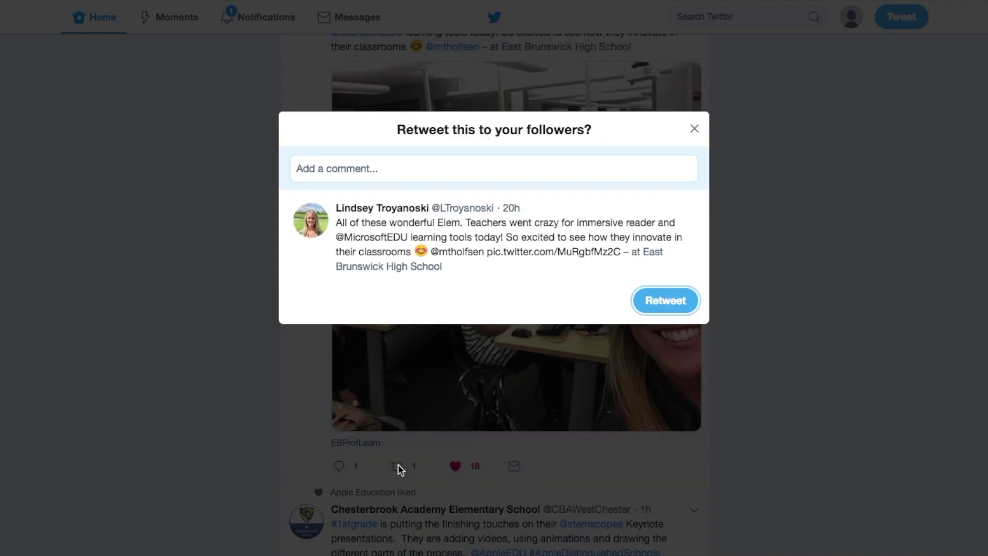
{"action": "left_click", "coordinate": [386, 170]}
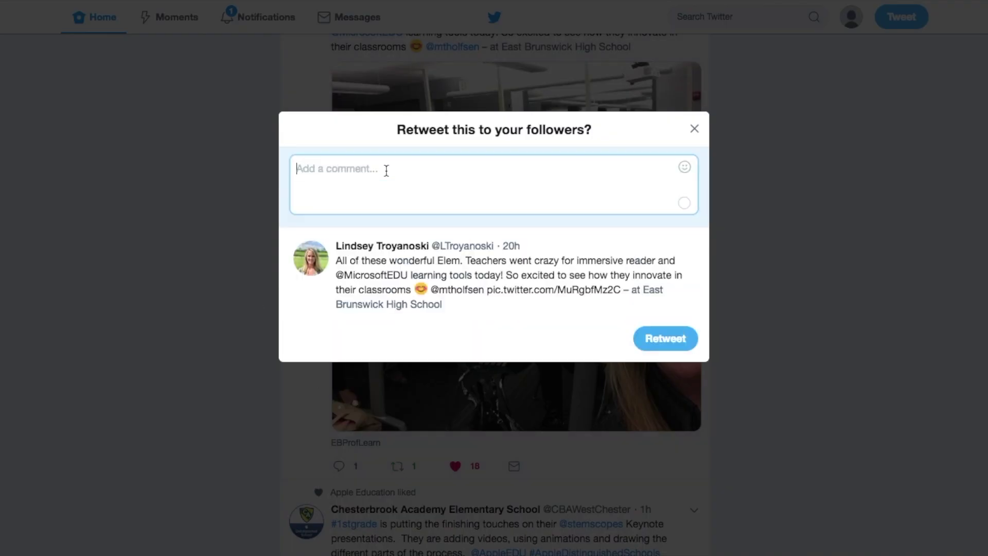
{"action": "key", "text": "super+Return"}
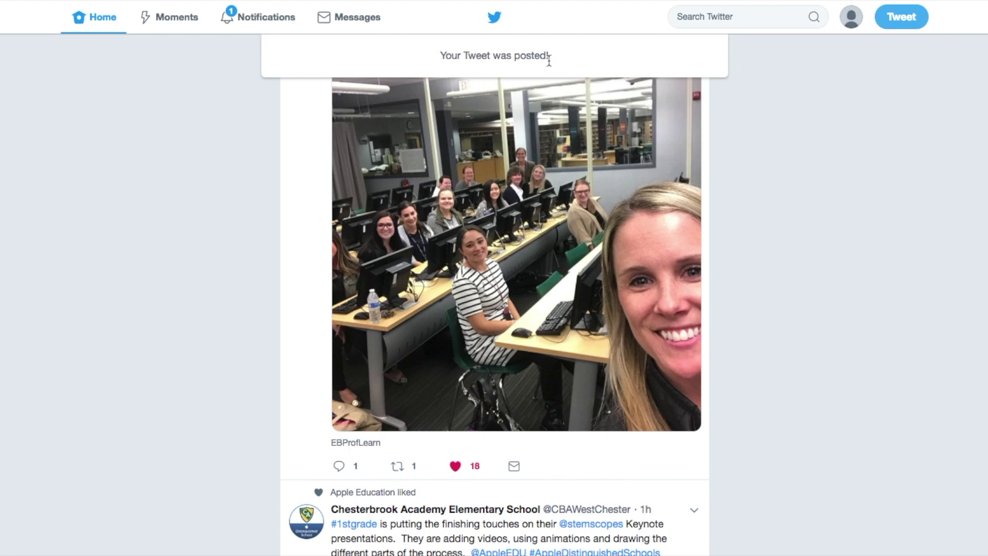
{"action": "scroll", "coordinate": [484, 277], "scroll_direction": "up", "scroll_amount": 3}
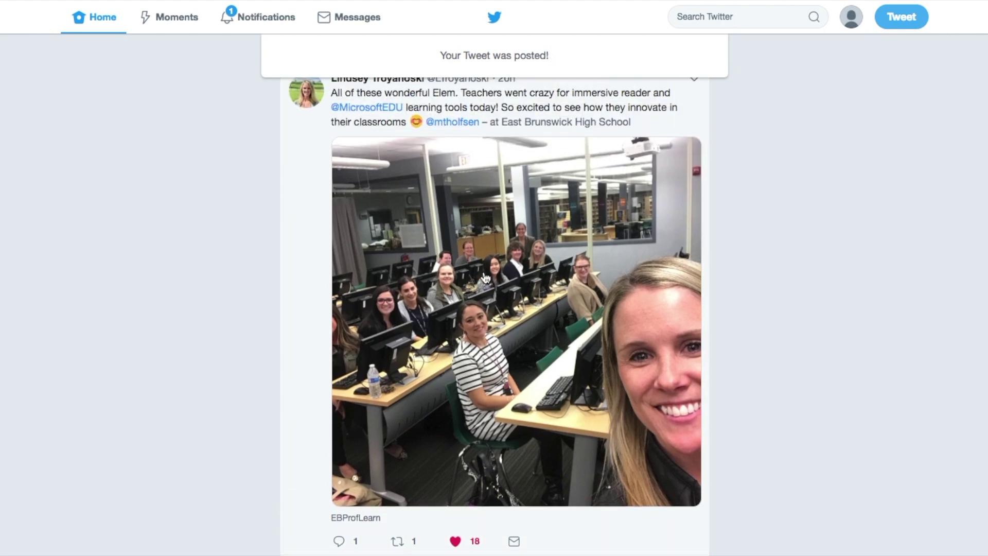
{"action": "scroll", "coordinate": [406, 190], "scroll_direction": "up", "scroll_amount": 10}
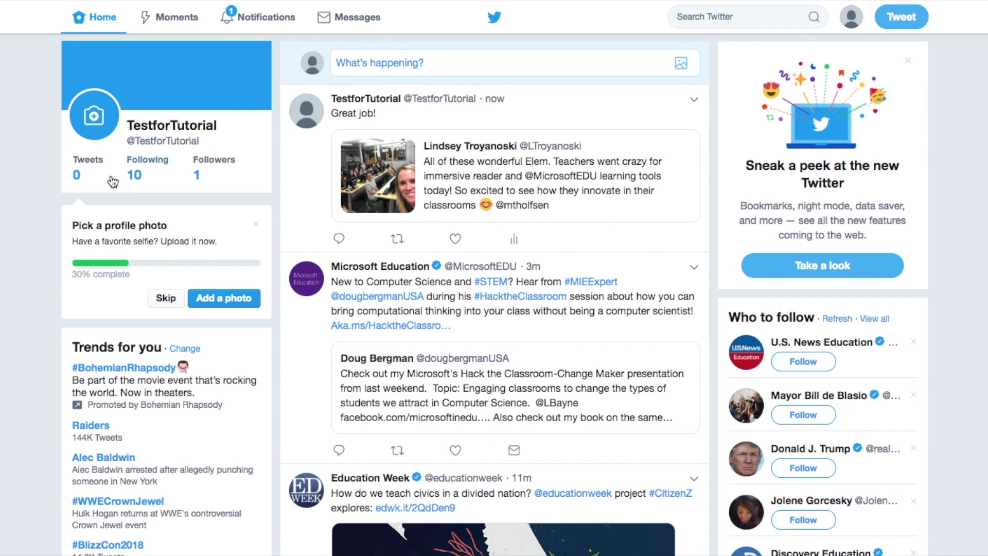
{"action": "left_click", "coordinate": [79, 176]}
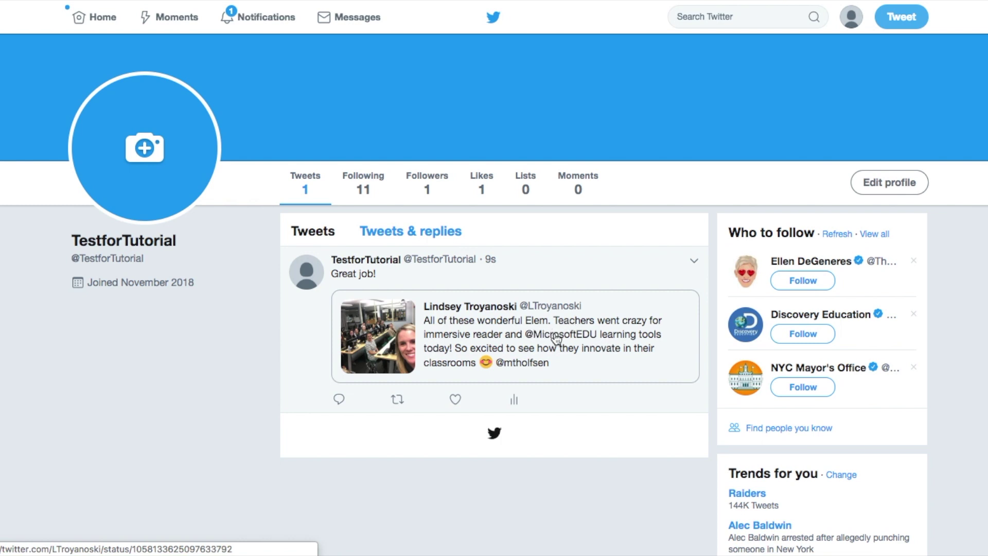
{"action": "left_click", "coordinate": [96, 23]}
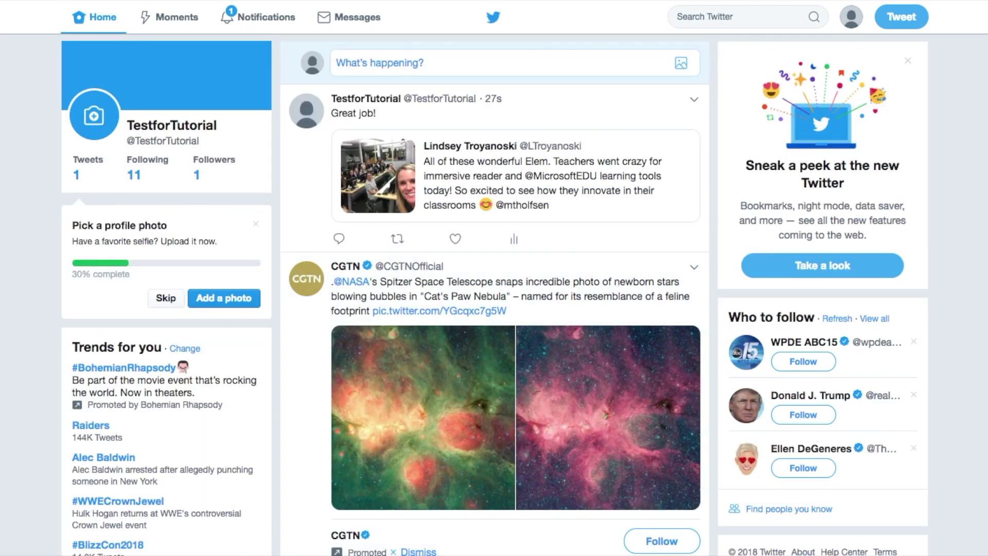
{"action": "scroll", "coordinate": [131, 473], "scroll_direction": "down", "scroll_amount": 2}
{"action": "scroll", "coordinate": [131, 473], "scroll_direction": "down", "scroll_amount": 1}
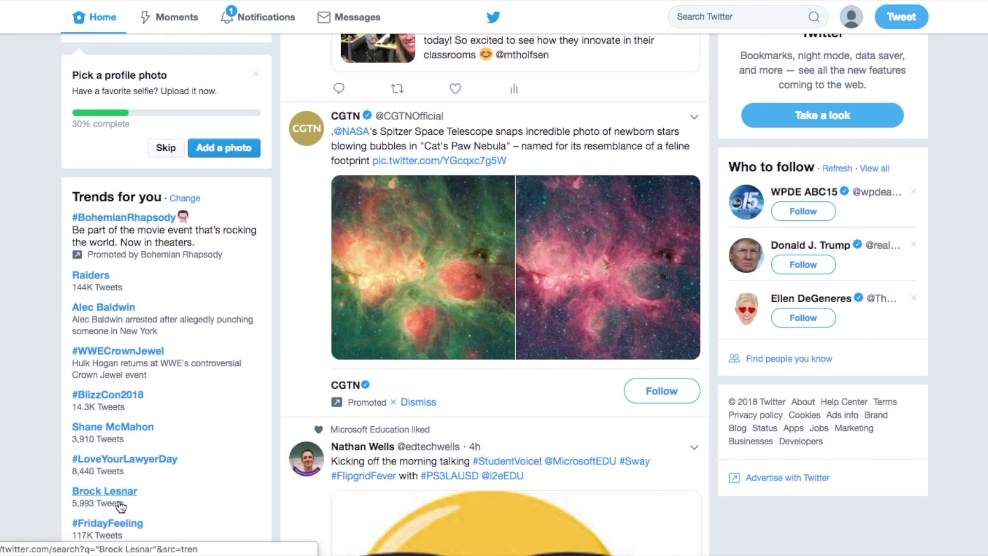
{"action": "scroll", "coordinate": [103, 493], "scroll_direction": "up", "scroll_amount": 3}
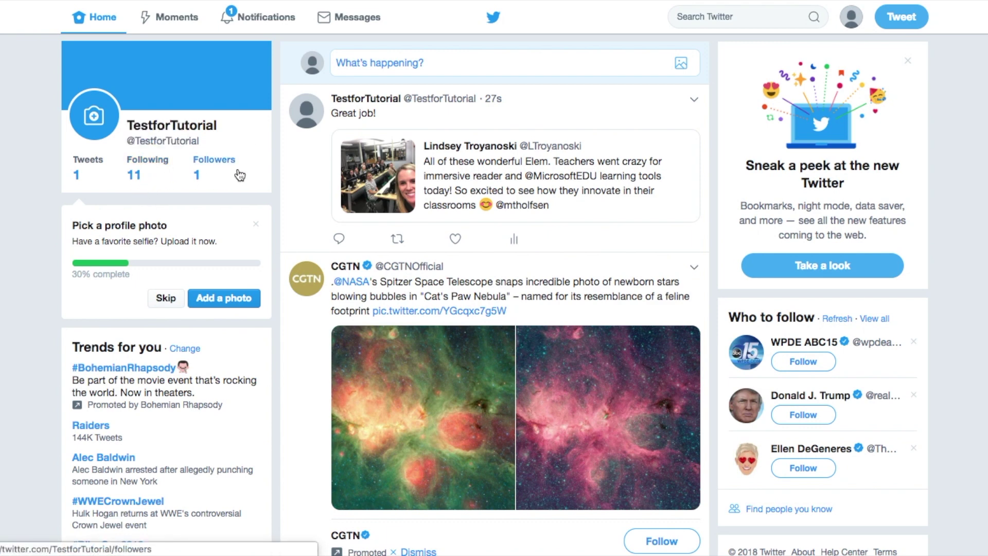
{"action": "left_click", "coordinate": [197, 177]}
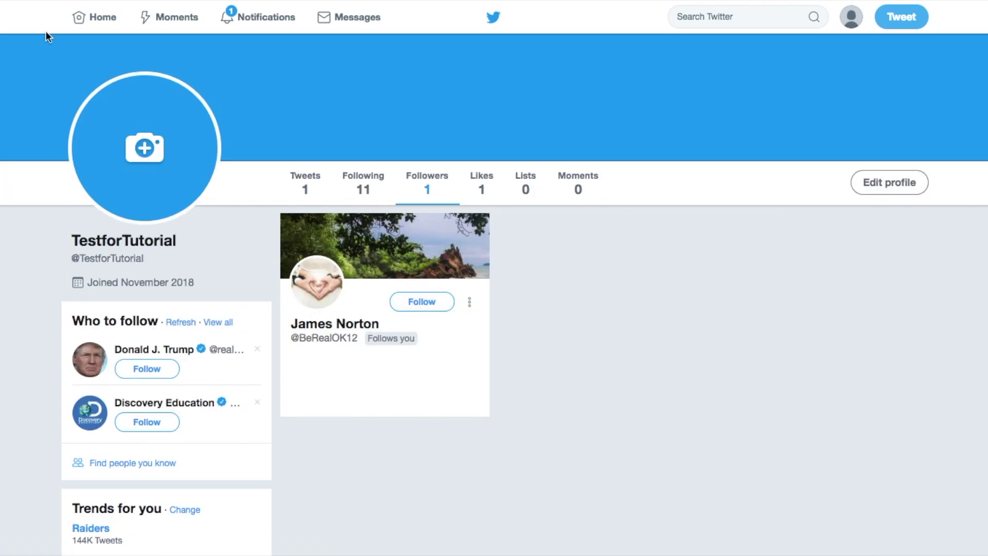
Open Moments and switch to the Entertainment stories
{"action": "left_click", "coordinate": [169, 20]}
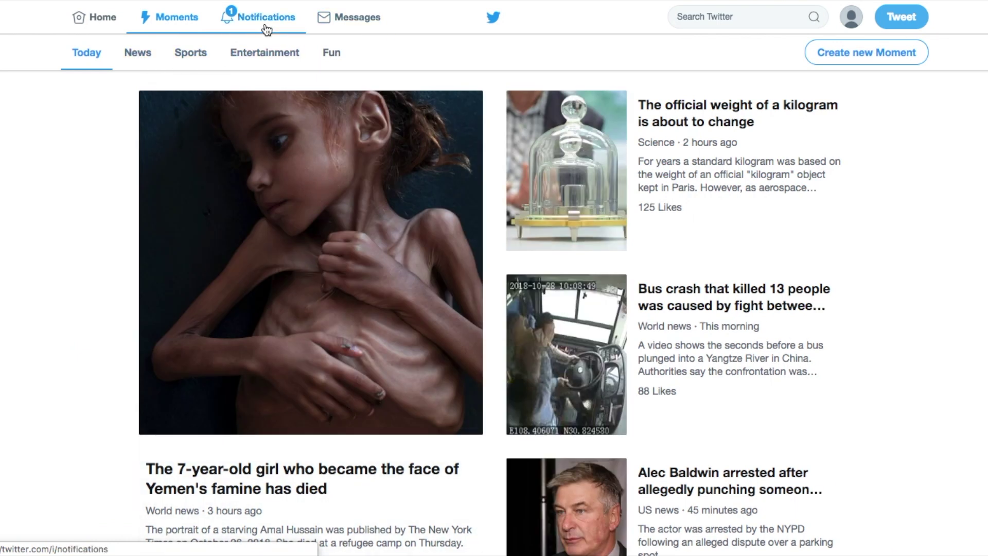
{"action": "left_click", "coordinate": [262, 54]}
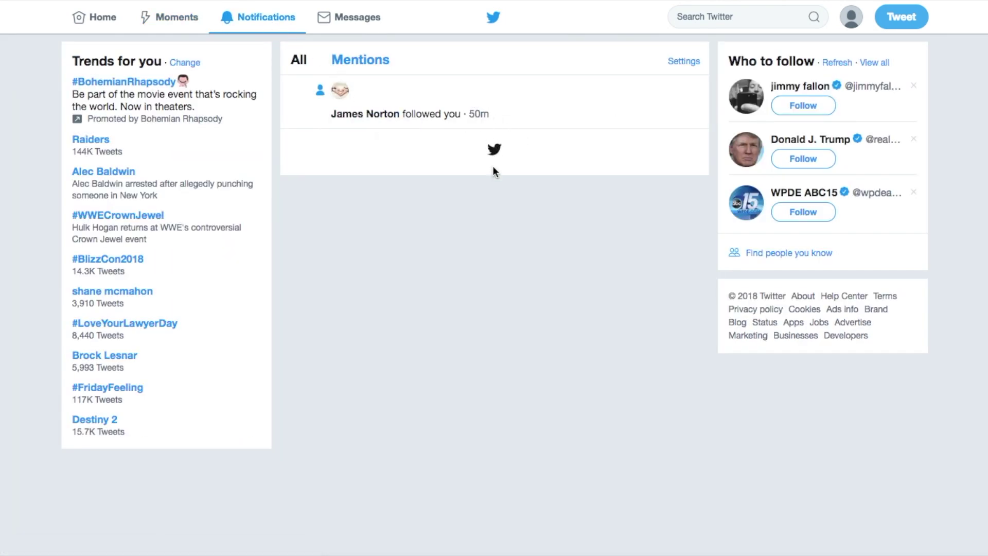
Open the empty Direct Messages window and close it again
{"action": "left_click", "coordinate": [331, 21]}
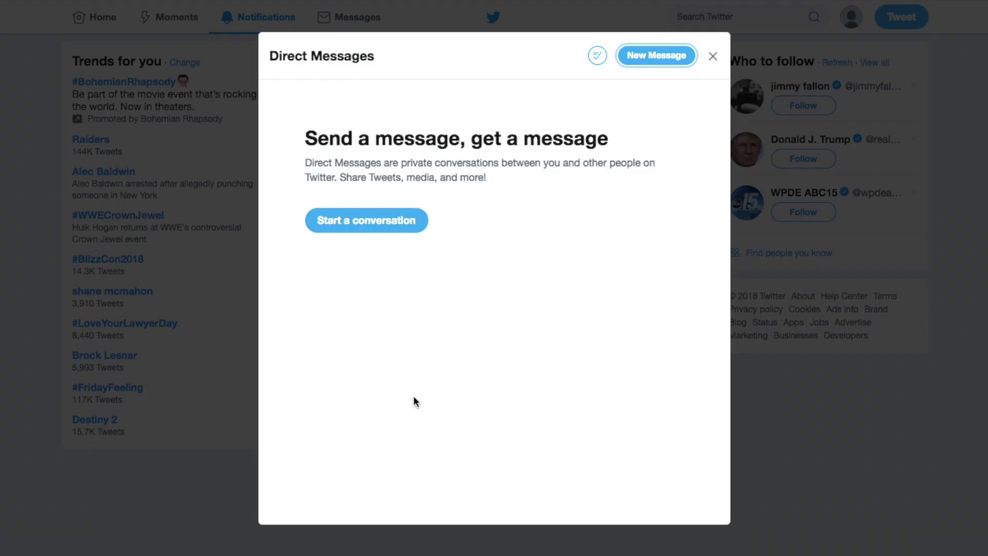
{"action": "left_click", "coordinate": [712, 57]}
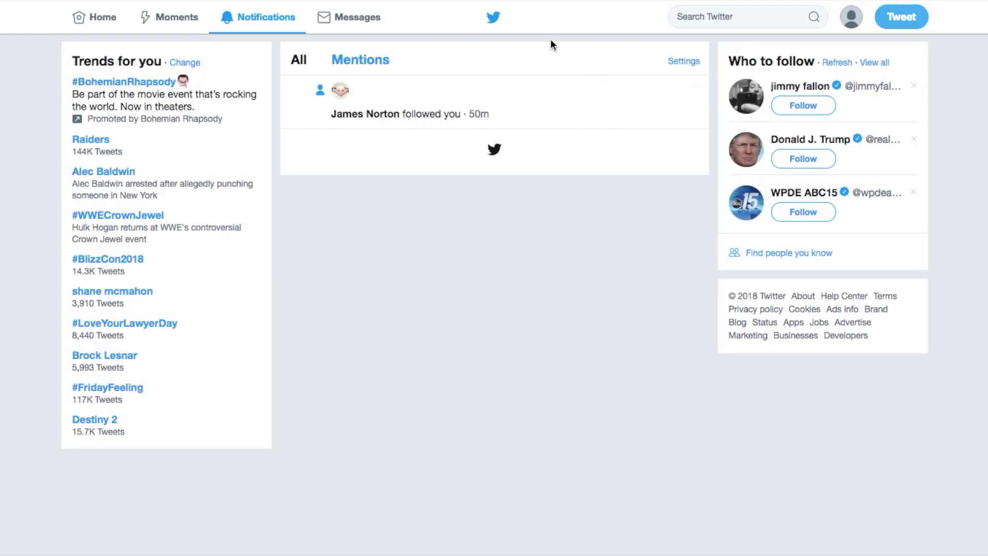
Search Twitter for #edtech and scroll through the results
{"action": "left_click", "coordinate": [711, 24]}
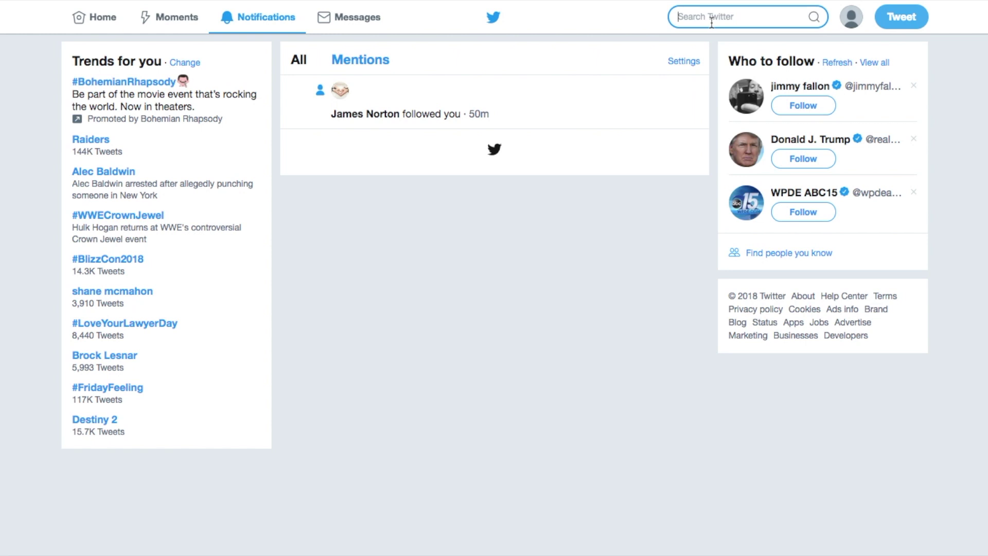
{"action": "type", "text": "#"}
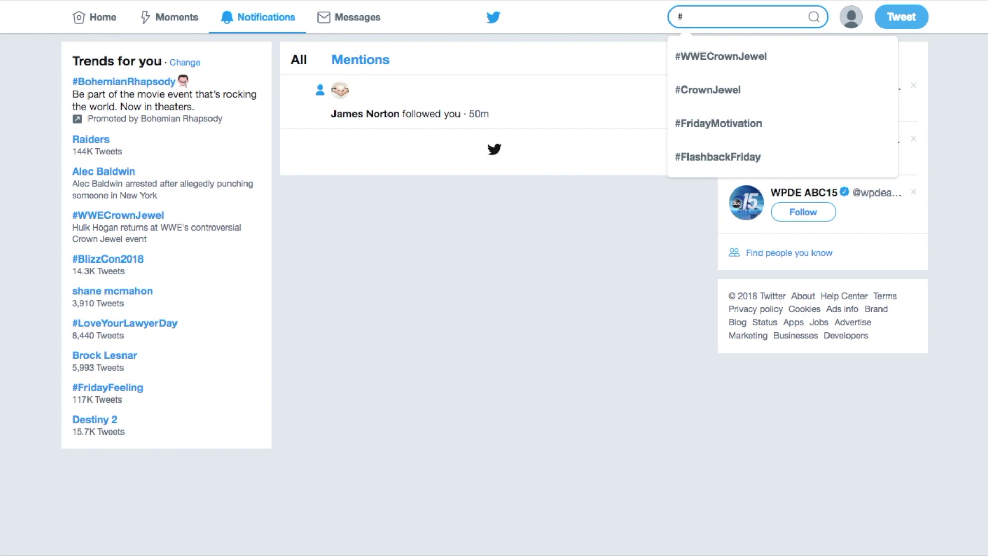
{"action": "type", "text": "edtech"}
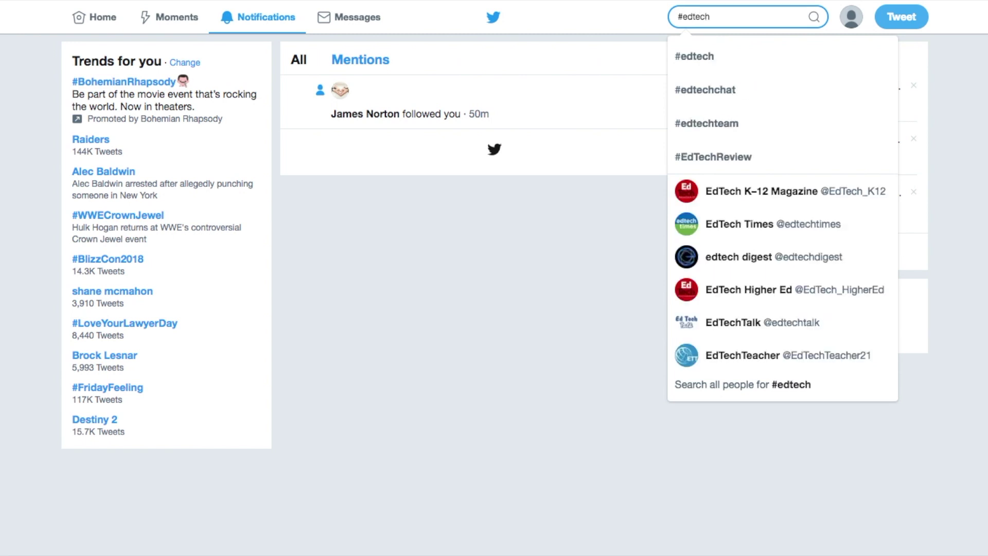
{"action": "key", "text": "Return"}
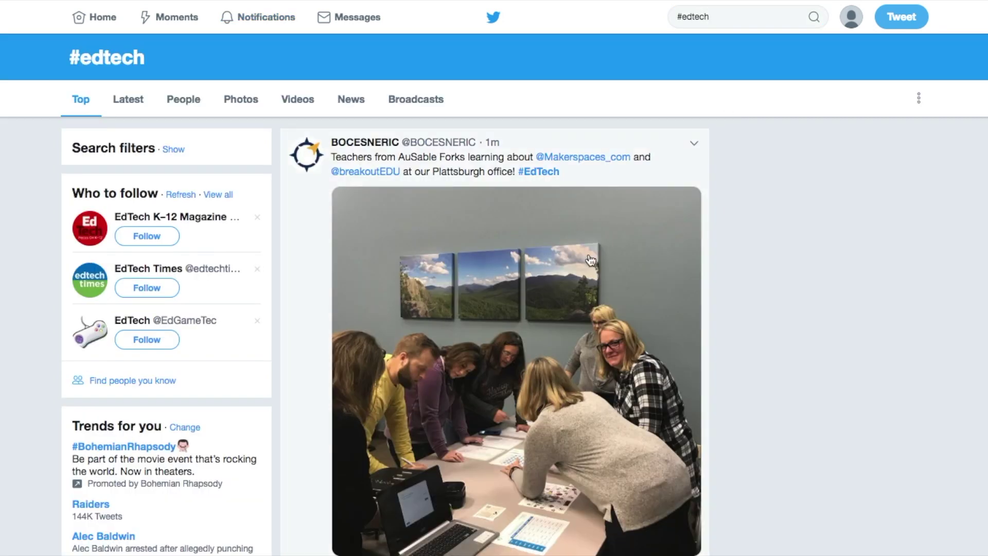
{"action": "scroll", "coordinate": [490, 278], "scroll_direction": "down", "scroll_amount": 1}
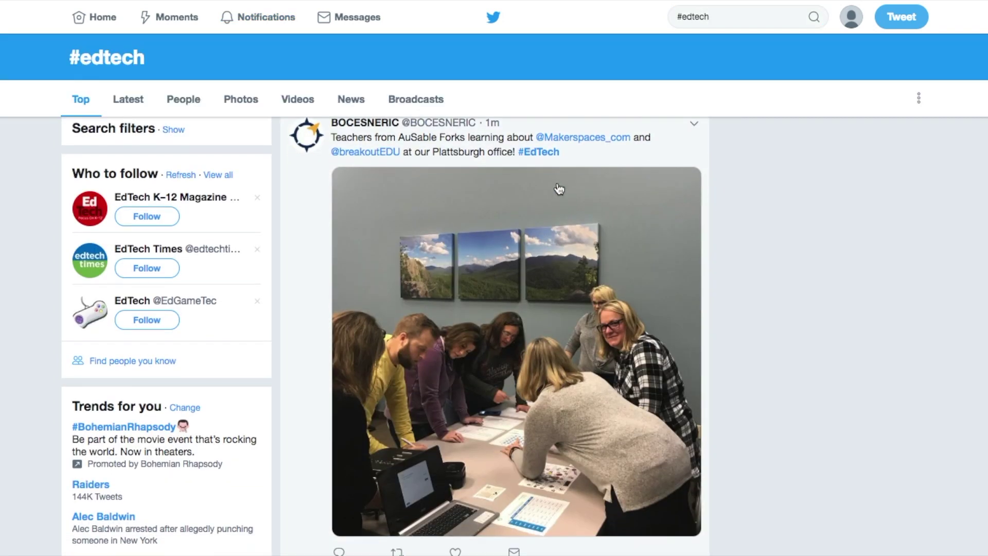
{"action": "scroll", "coordinate": [533, 308], "scroll_direction": "down", "scroll_amount": 7}
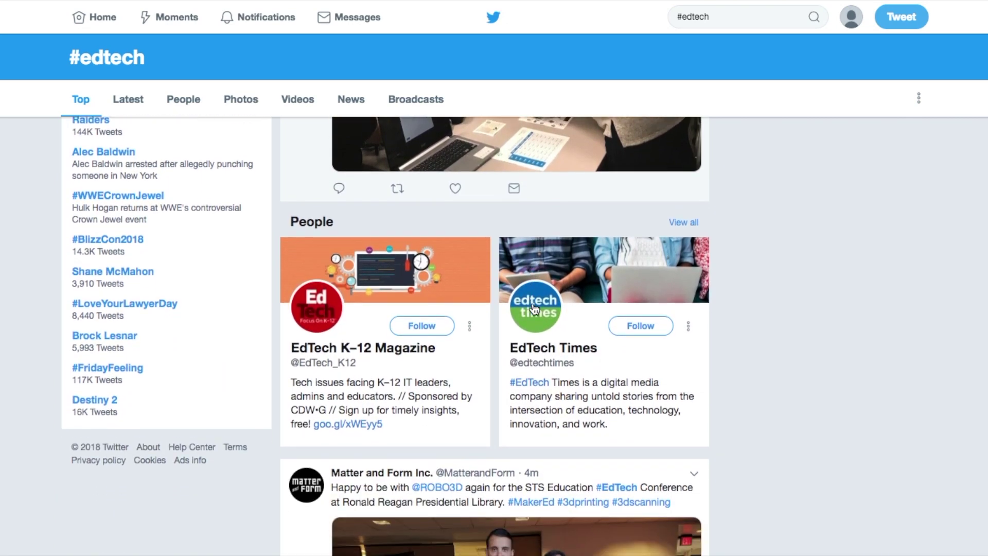
Replace the #edtech query with a new search and browse to the Dear DIS profile
{"action": "left_click", "coordinate": [725, 18]}
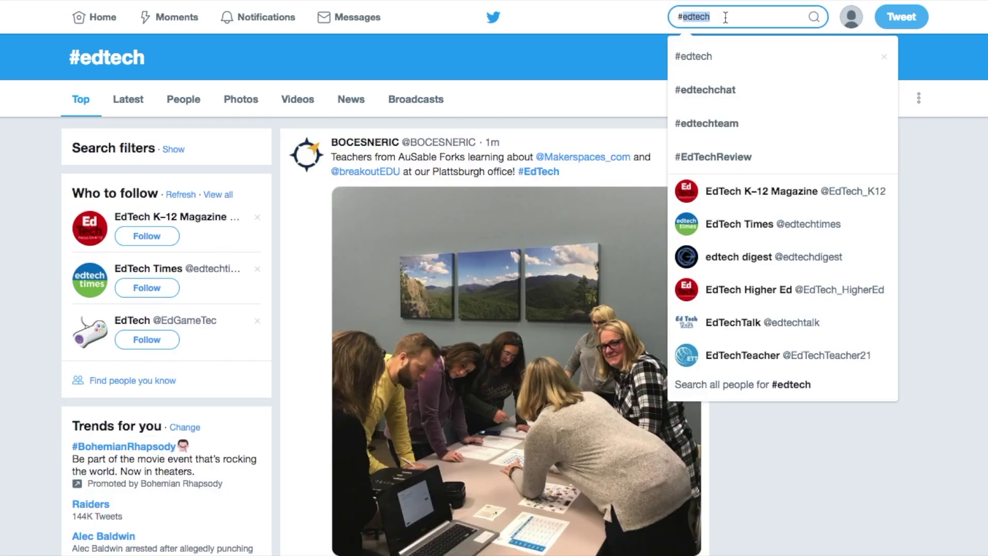
{"action": "left_click", "coordinate": [725, 18]}
{"action": "type", "text": "d"}
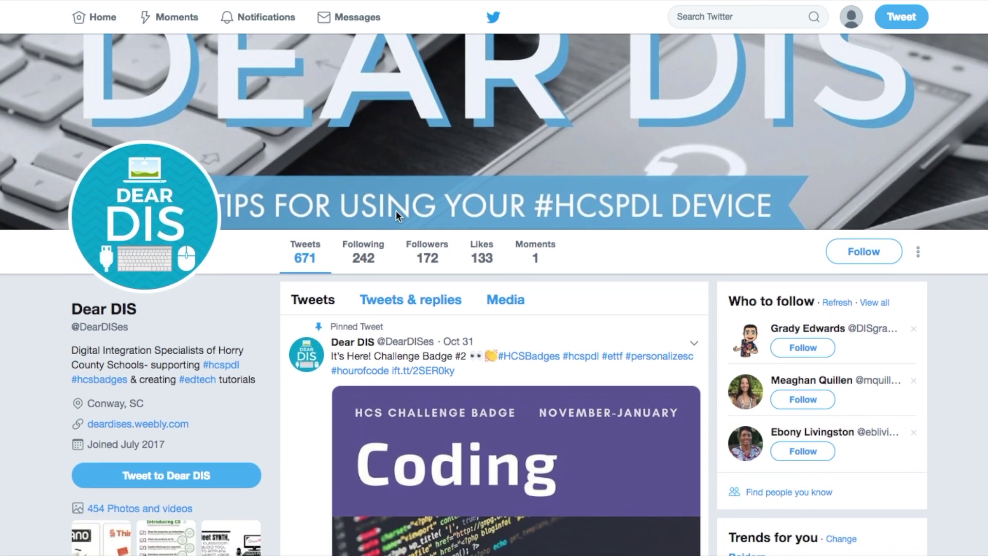
{"action": "scroll", "coordinate": [396, 211], "scroll_direction": "down", "scroll_amount": 2}
{"action": "scroll", "coordinate": [396, 210], "scroll_direction": "down", "scroll_amount": 3}
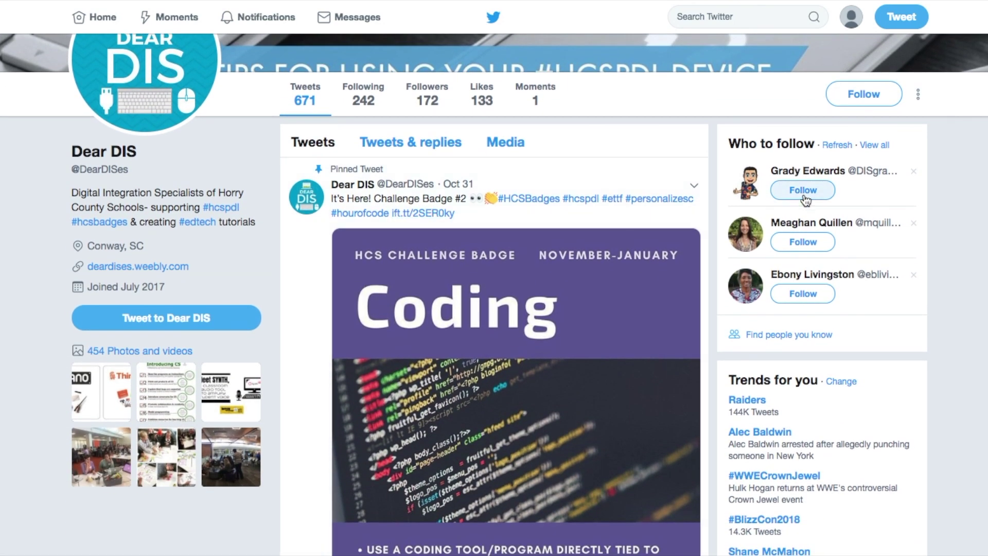
Draft a 'hey whats up' reply to the other account with an Agree-category GIF attached
{"action": "left_click", "coordinate": [221, 320]}
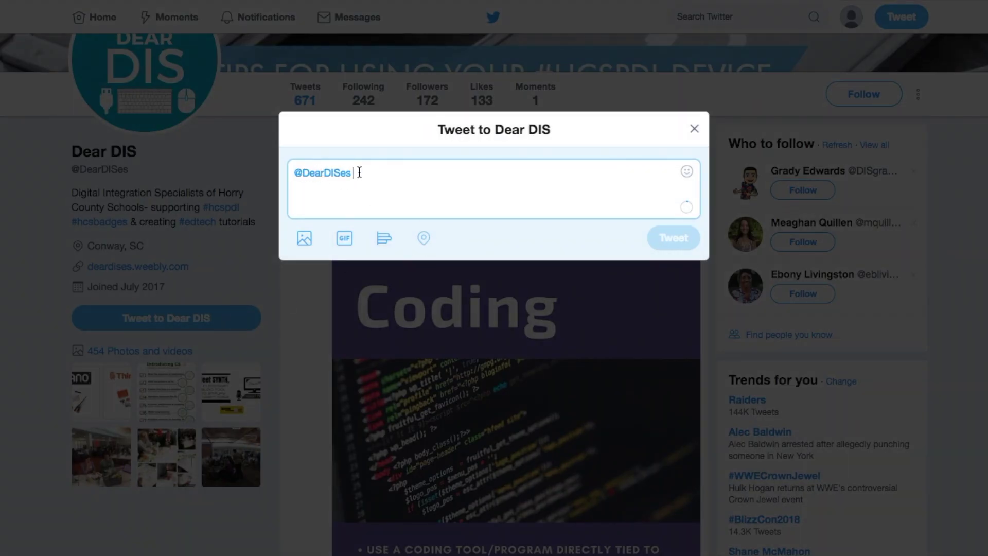
{"action": "type", "text": "hey whats up"}
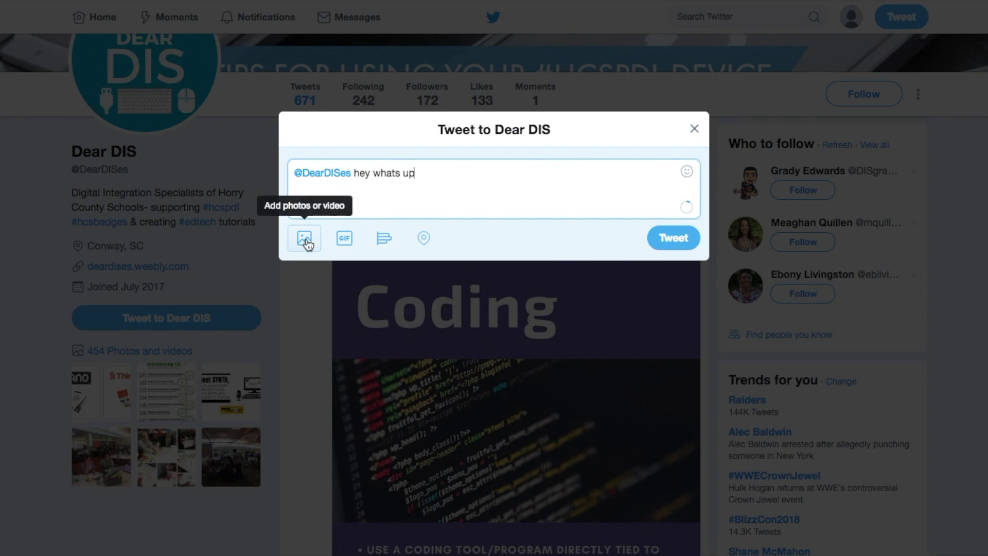
{"action": "left_click", "coordinate": [344, 241]}
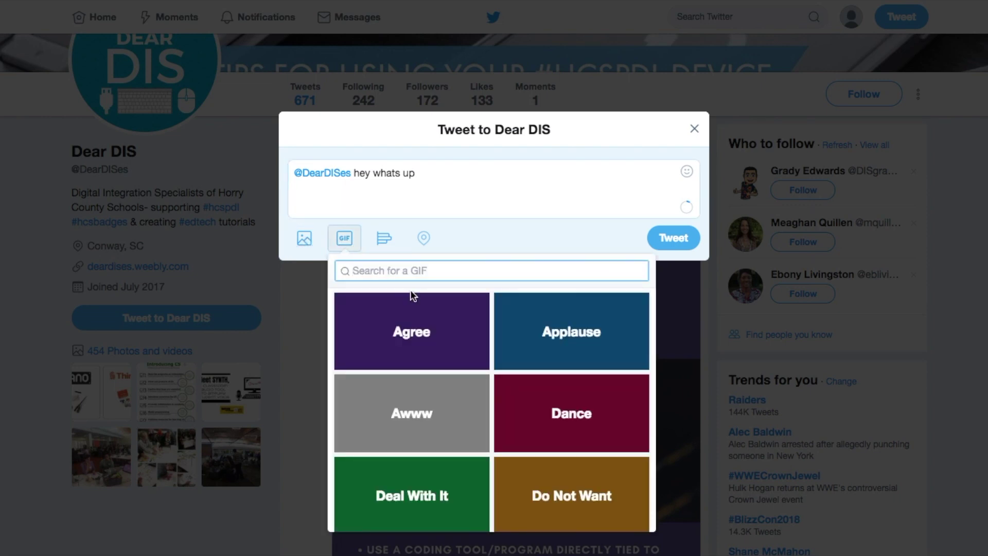
{"action": "left_click", "coordinate": [421, 331]}
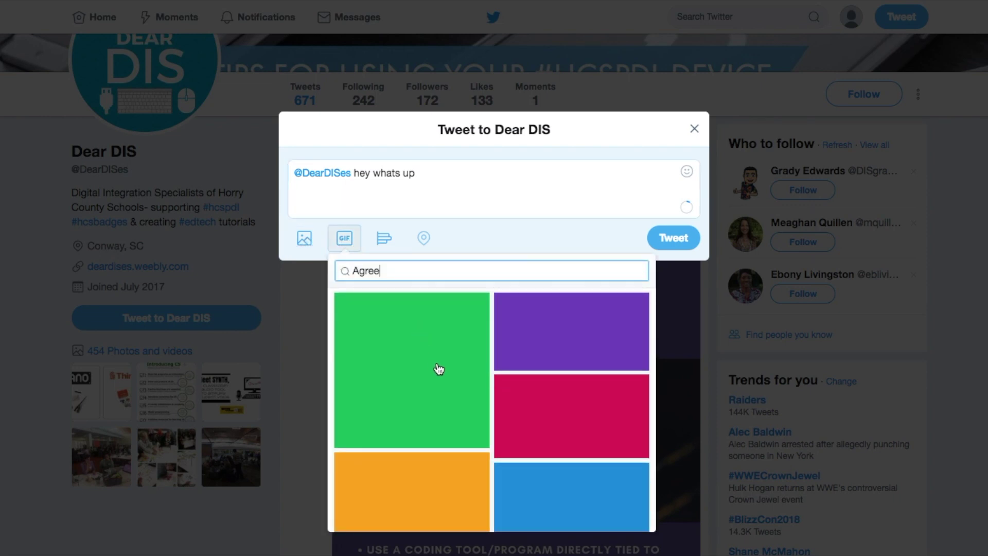
{"action": "left_click", "coordinate": [441, 371]}
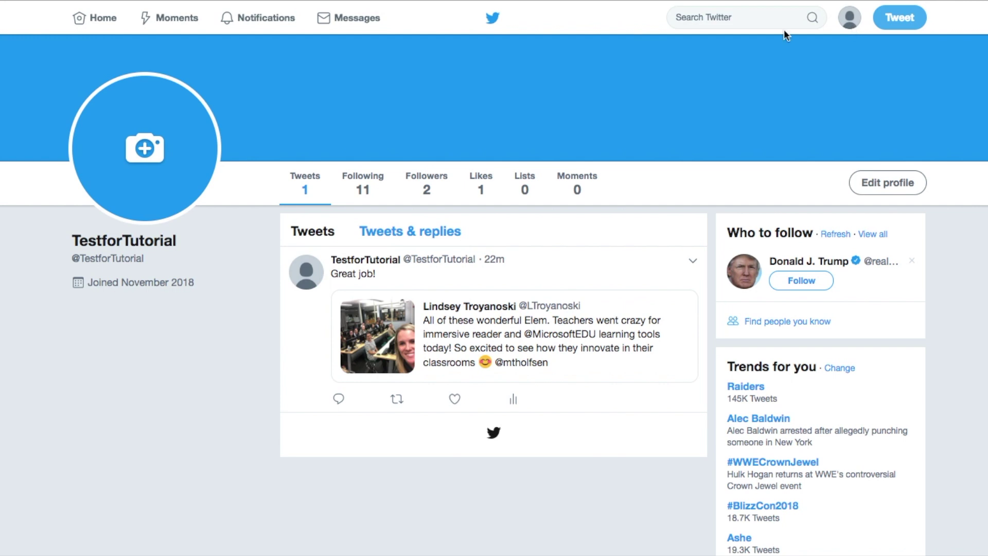
Upload a doodle-pattern header photo from the computer
{"action": "left_click", "coordinate": [153, 147]}
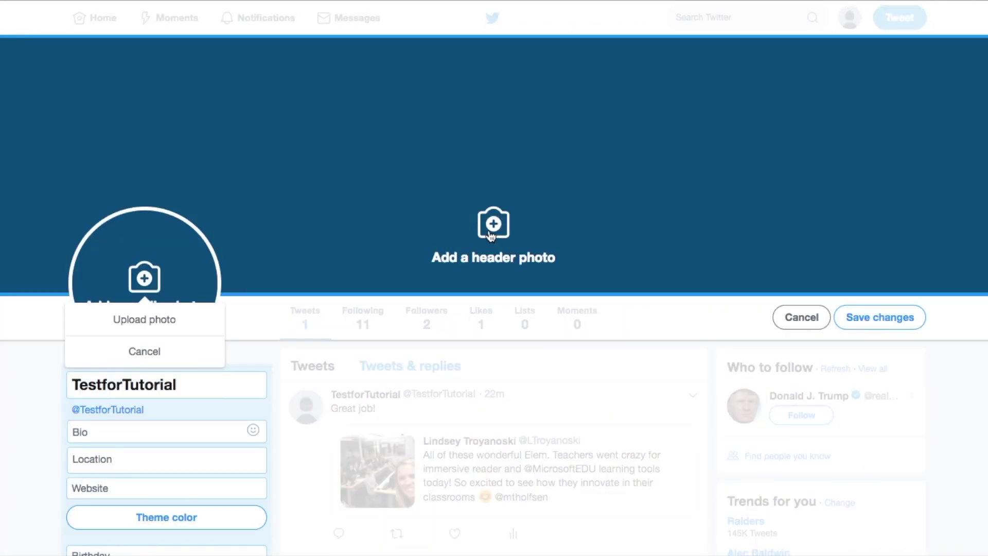
{"action": "left_click", "coordinate": [494, 224]}
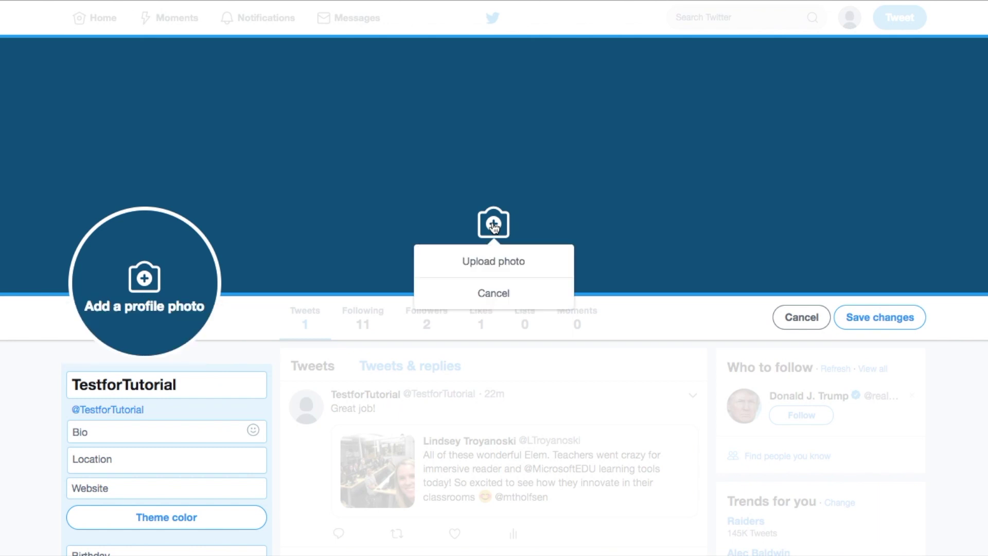
{"action": "left_click", "coordinate": [512, 264]}
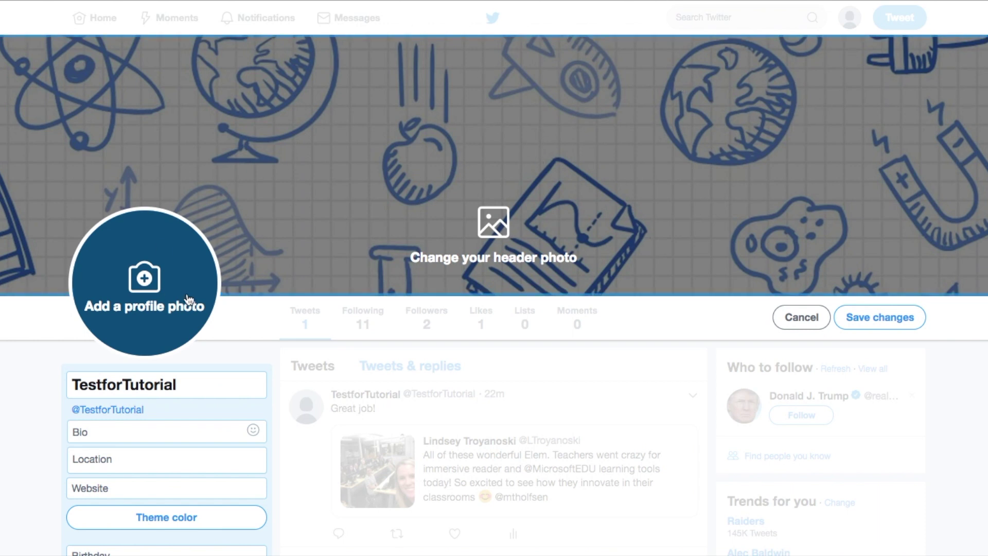
Set the QR-code image instagram.png as the profile photo and apply it
{"action": "left_click", "coordinate": [146, 282]}
{"action": "left_click", "coordinate": [151, 319]}
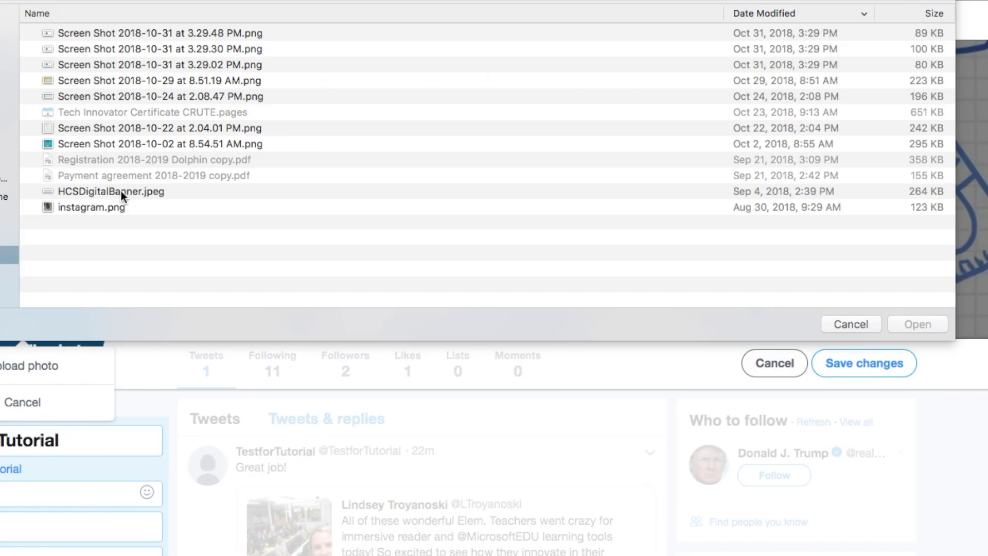
{"action": "double_click", "coordinate": [87, 207]}
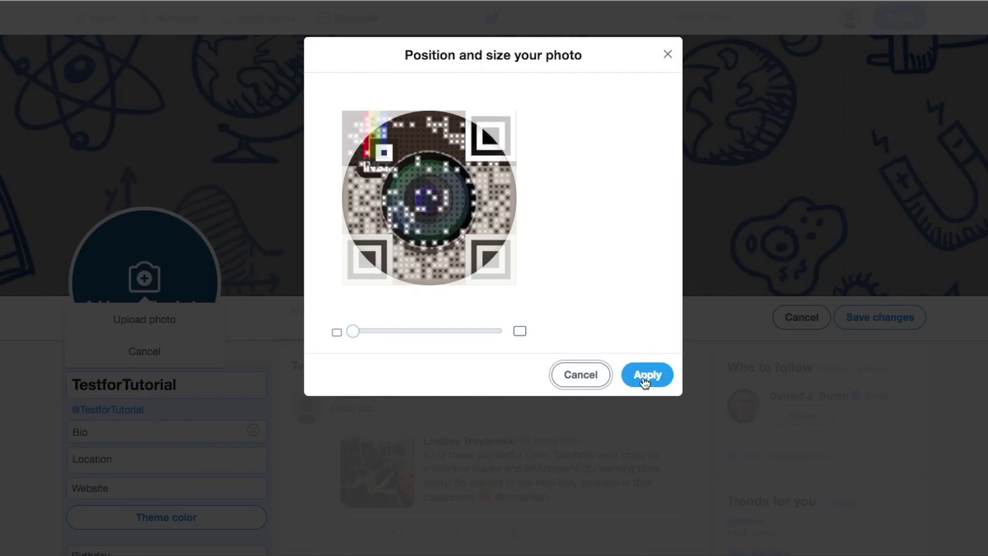
{"action": "left_click", "coordinate": [645, 375]}
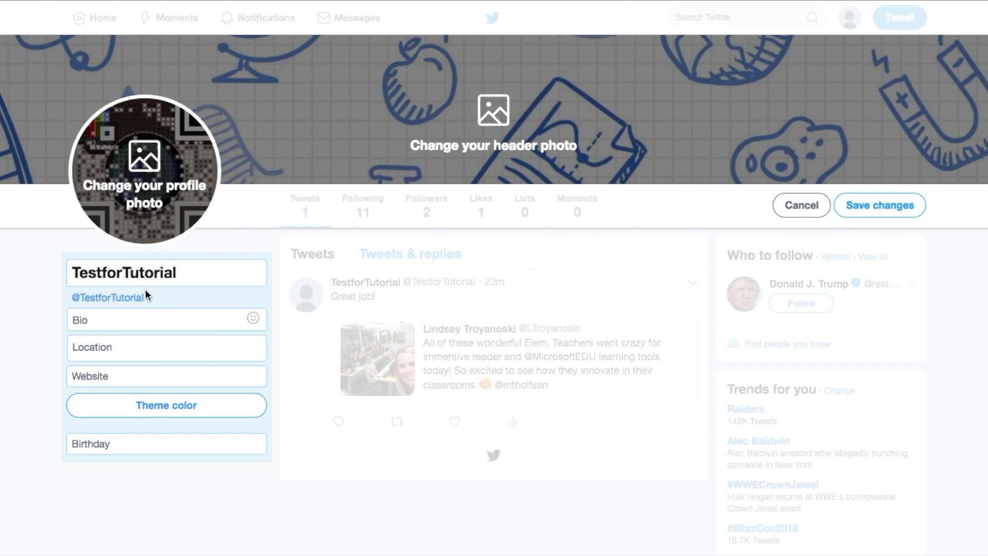
{"action": "left_click", "coordinate": [183, 273]}
Rename the profile to 'Test for Tutorial' and add the hashtags #edtech #AL to the bio
{"action": "double_click", "coordinate": [183, 273]}
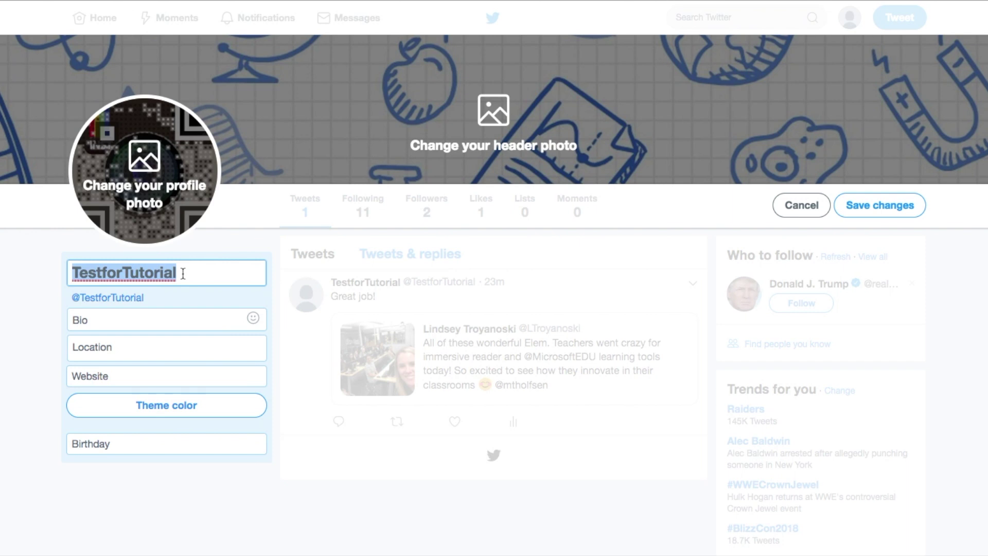
{"action": "type", "text": "Test for Tutorial"}
{"action": "left_click", "coordinate": [106, 318]}
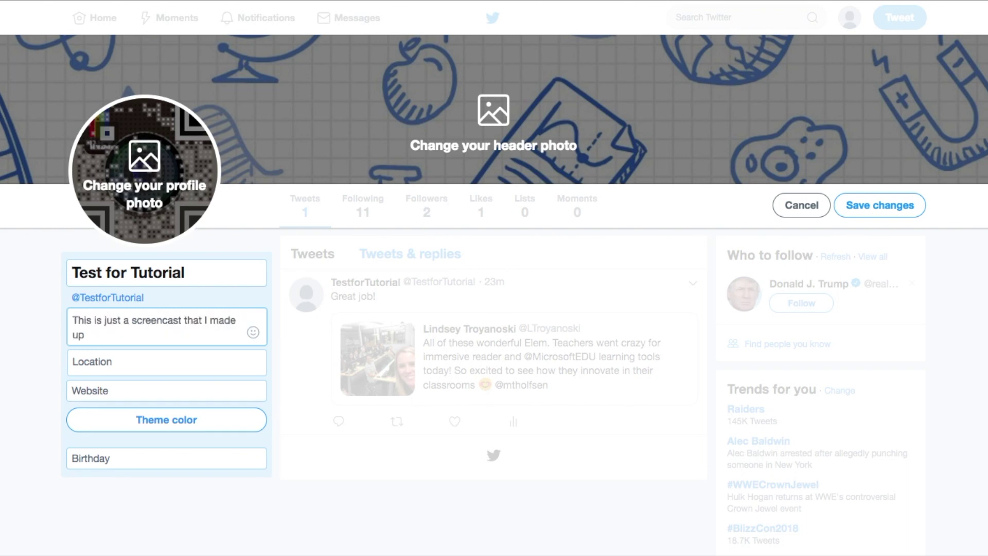
{"action": "type", "text": "#edtech #ALAS #edchat #kaganchat"}
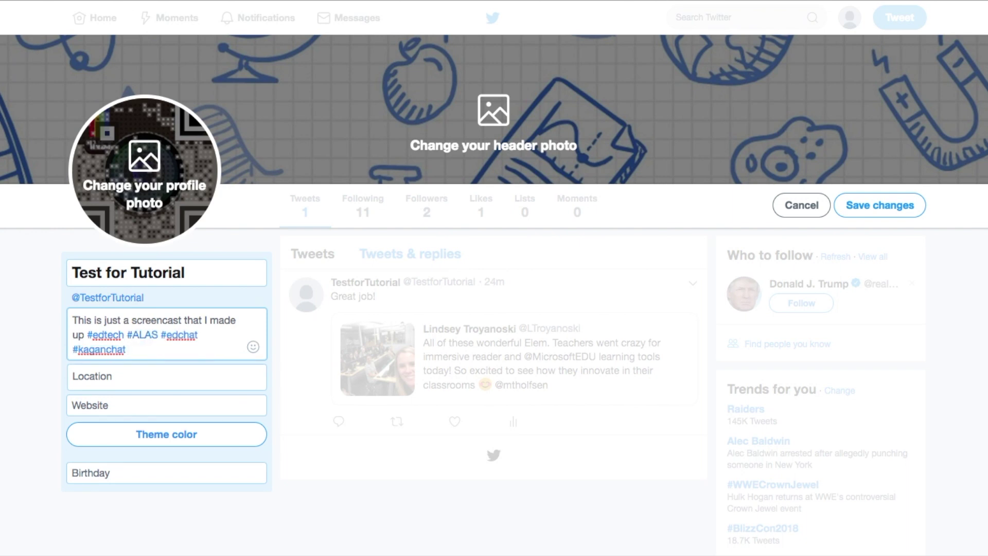
{"action": "left_click", "coordinate": [66, 375]}
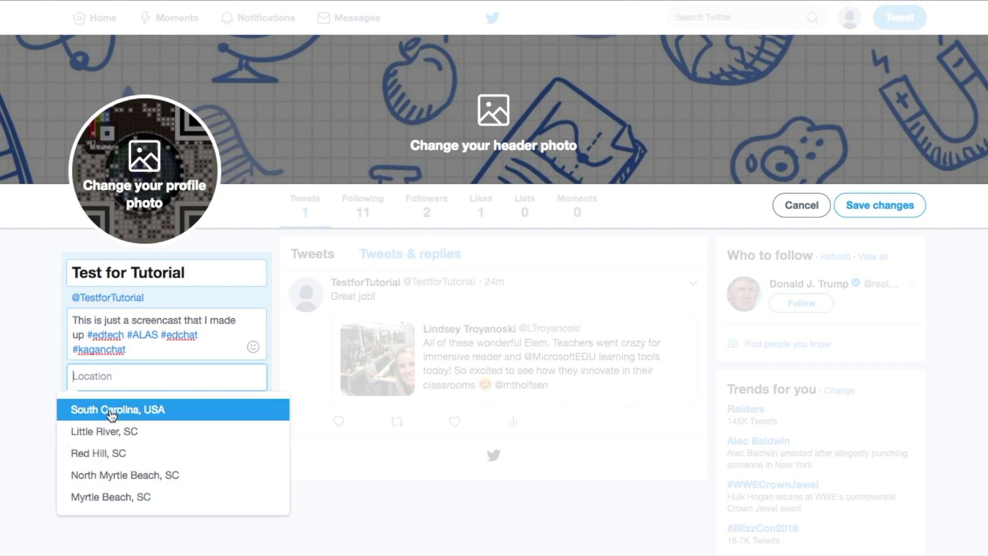
{"action": "left_click", "coordinate": [112, 414]}
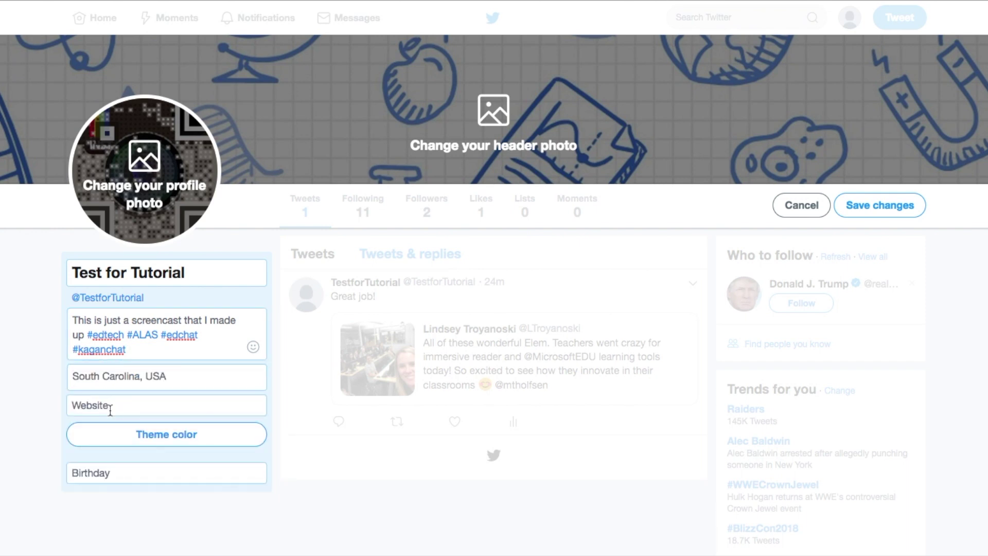
{"action": "left_click", "coordinate": [111, 405]}
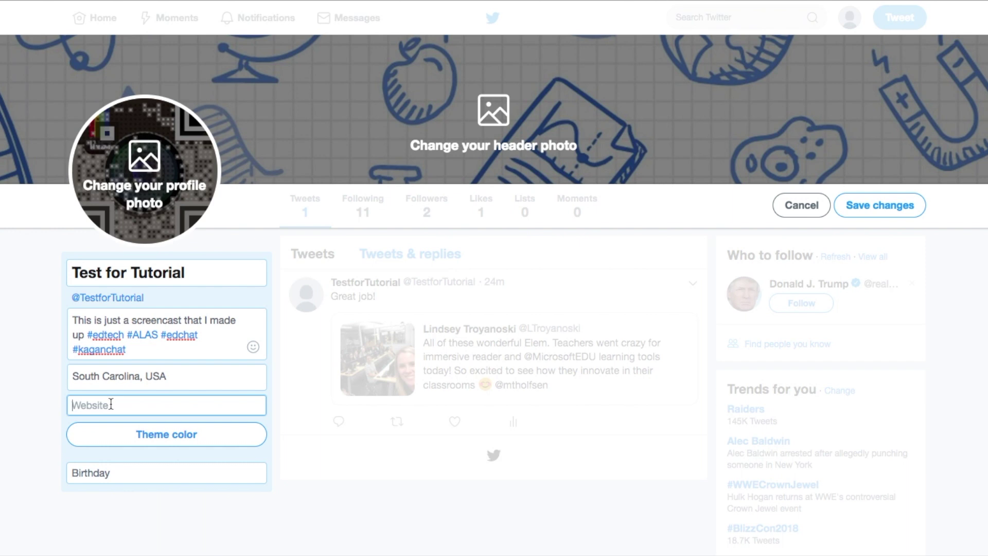
{"action": "type", "text": "www.google.com"}
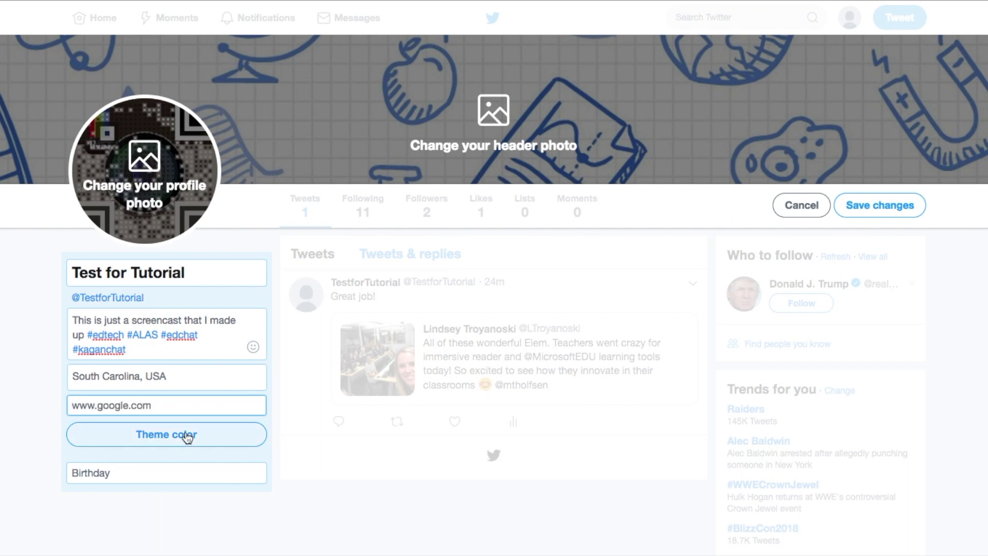
Try the light green theme colour, then bring up the custom hex colour entry
{"action": "left_click", "coordinate": [187, 436]}
{"action": "left_click", "coordinate": [139, 476]}
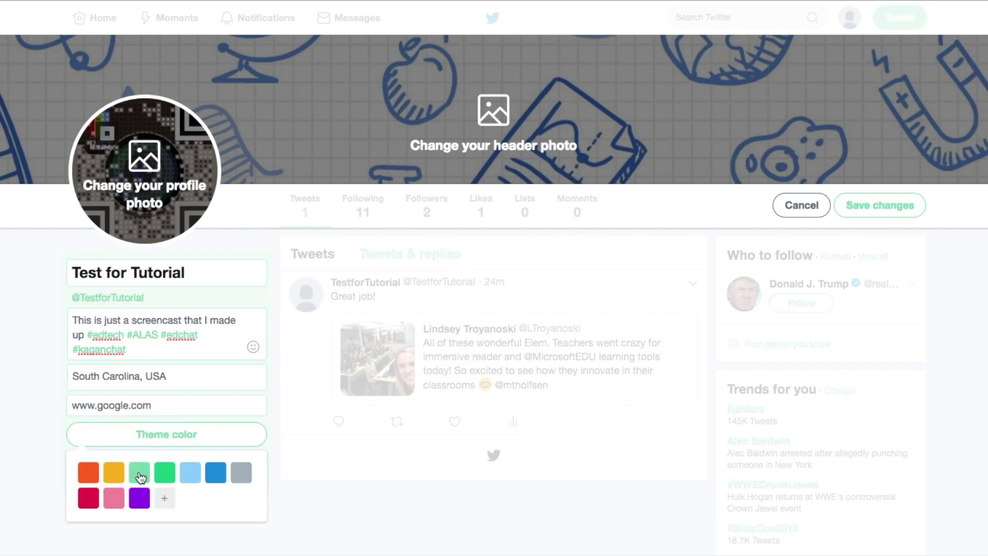
{"action": "left_click", "coordinate": [164, 499]}
Close the theme palette and test the profile's website link
{"action": "left_click", "coordinate": [21, 424]}
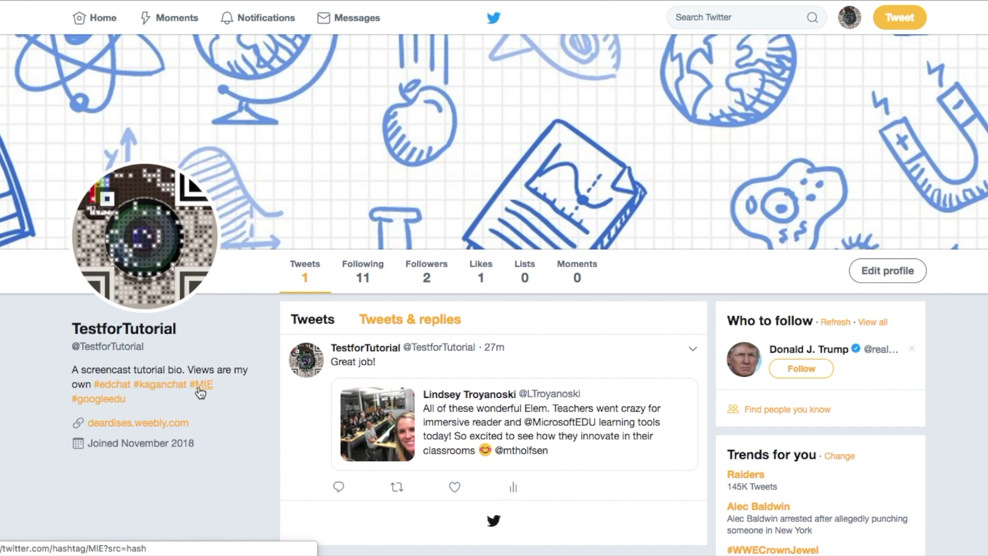
{"action": "left_click", "coordinate": [118, 425]}
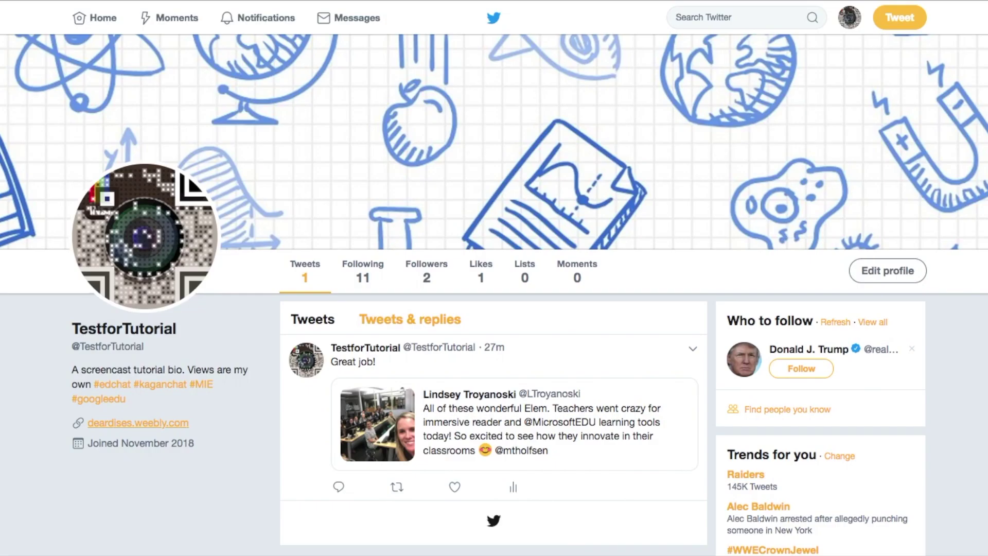
{"action": "scroll", "coordinate": [376, 411], "scroll_direction": "down", "scroll_amount": 2}
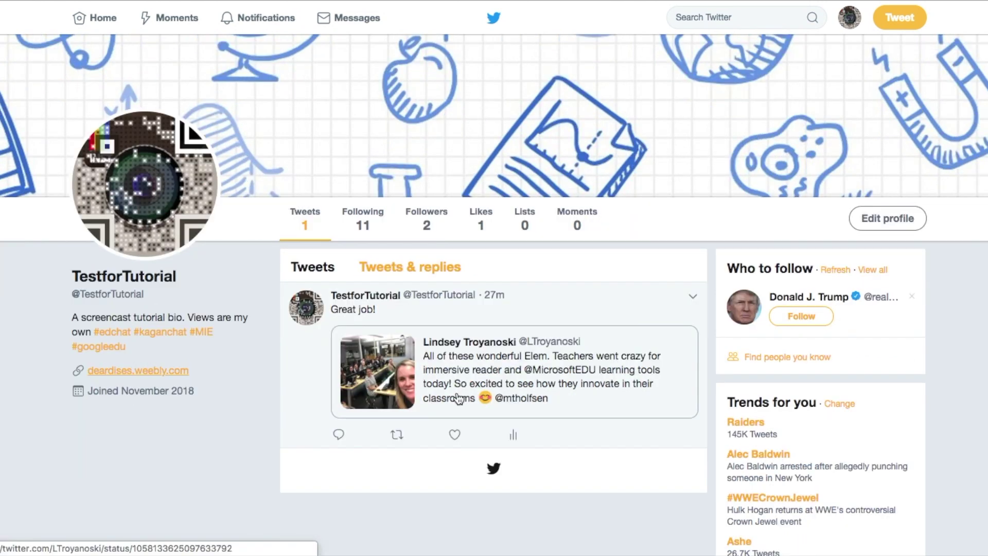
Post the 'So awesome #MIE' thread reply under the Great job! tweet, dropping the empty extra box
{"action": "left_click", "coordinate": [339, 435]}
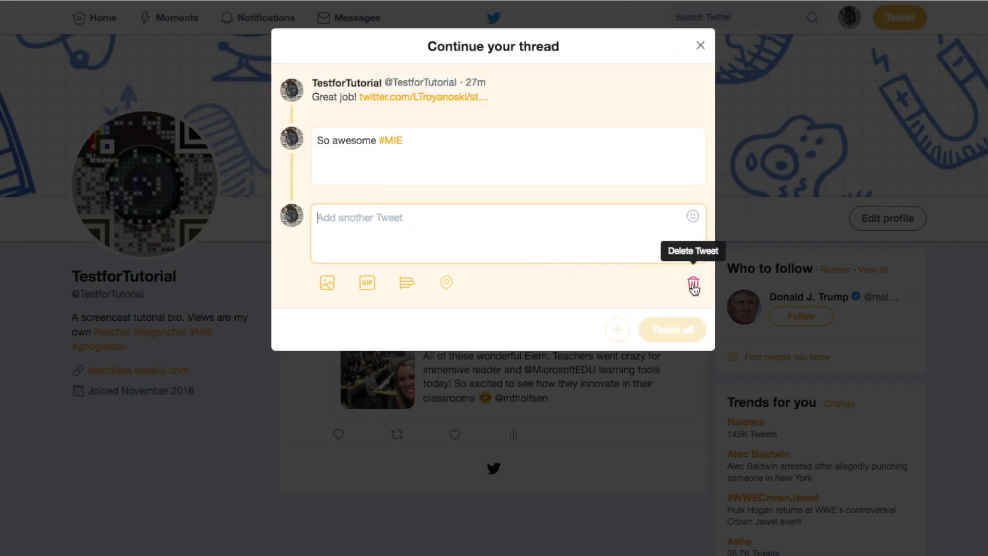
{"action": "left_click", "coordinate": [693, 286]}
{"action": "left_click", "coordinate": [674, 206]}
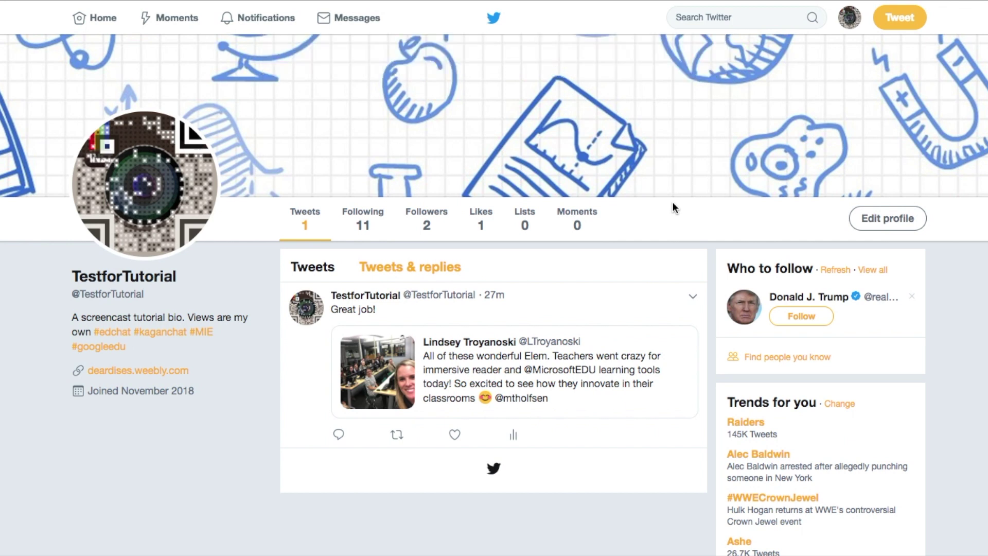
{"action": "scroll", "coordinate": [672, 206], "scroll_direction": "up", "scroll_amount": 1}
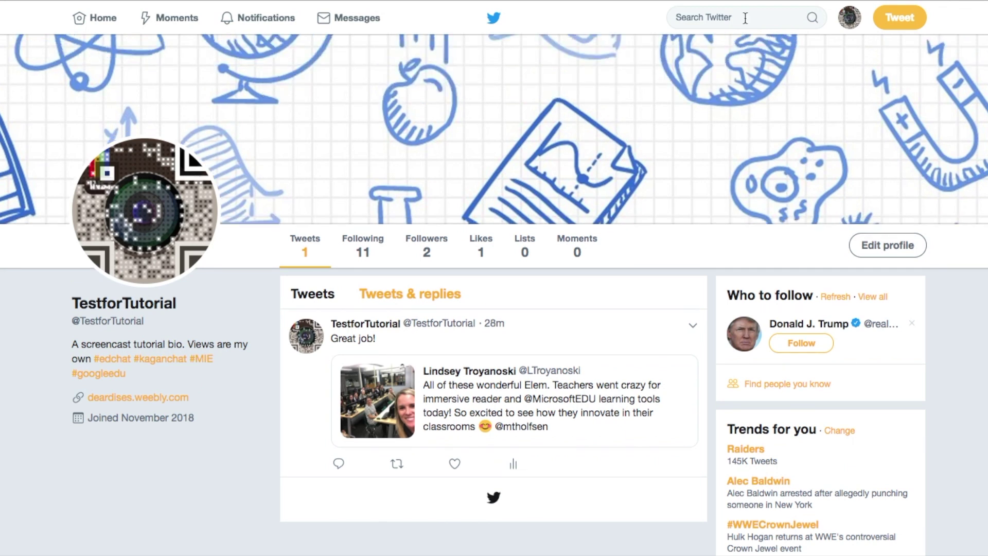